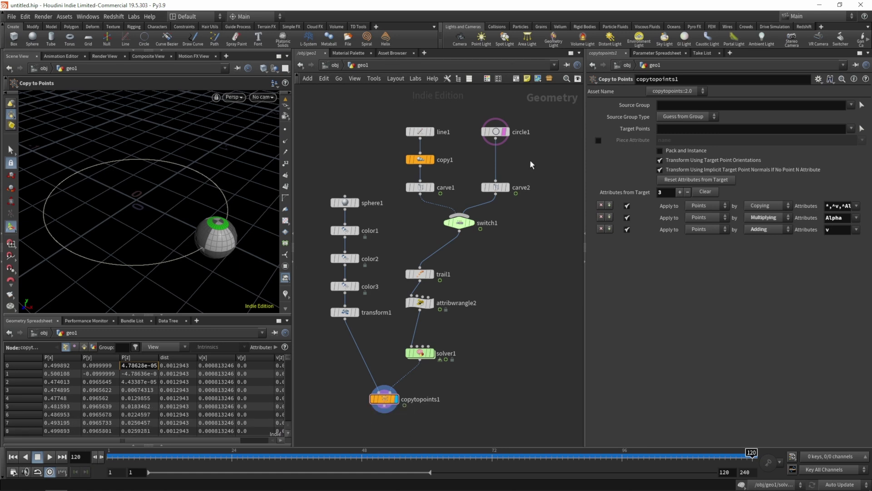
# Step: Pan the network view left and lift circle1 up, away from carve2
pyautogui.moveTo(531, 160); pyautogui.dragTo(513, 161, button='middle')
pyautogui.moveTo(489, 132); pyautogui.dragTo(489, 112)
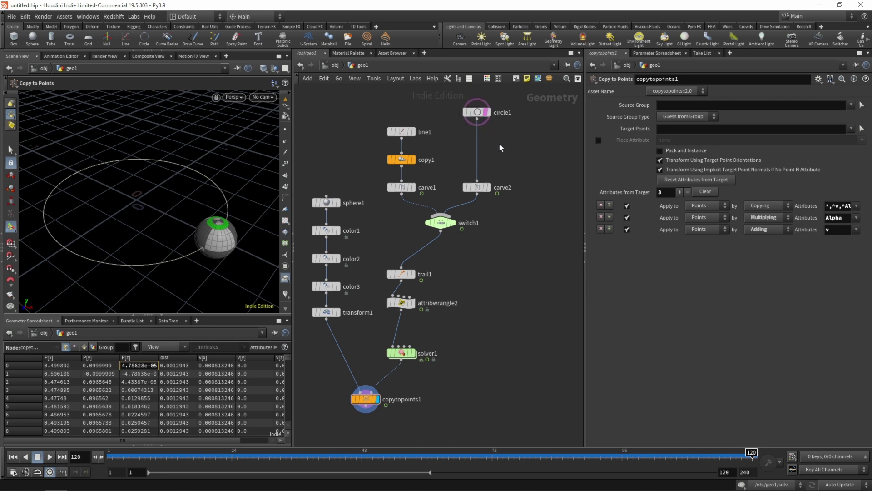
# Step: Insert a trial Copy and Transform node on the circle1–carve2 wire
pyautogui.press('Tab')
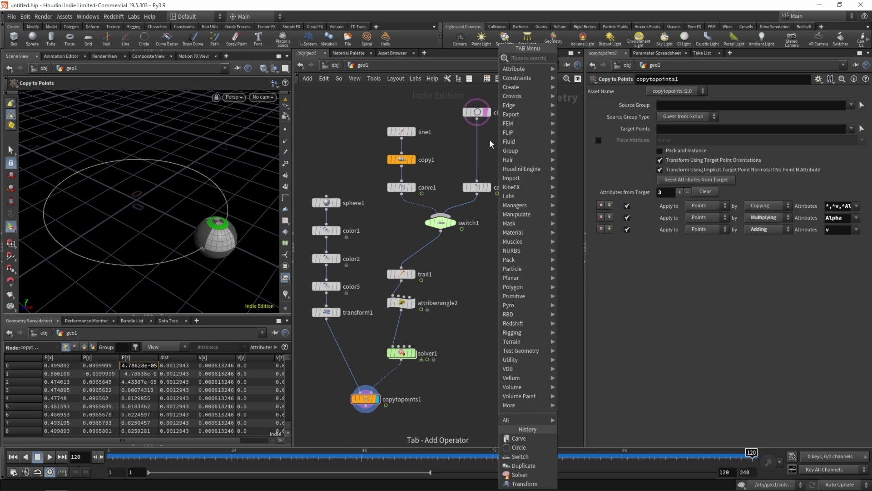
pyautogui.press('Escape')
pyautogui.press('Tab')
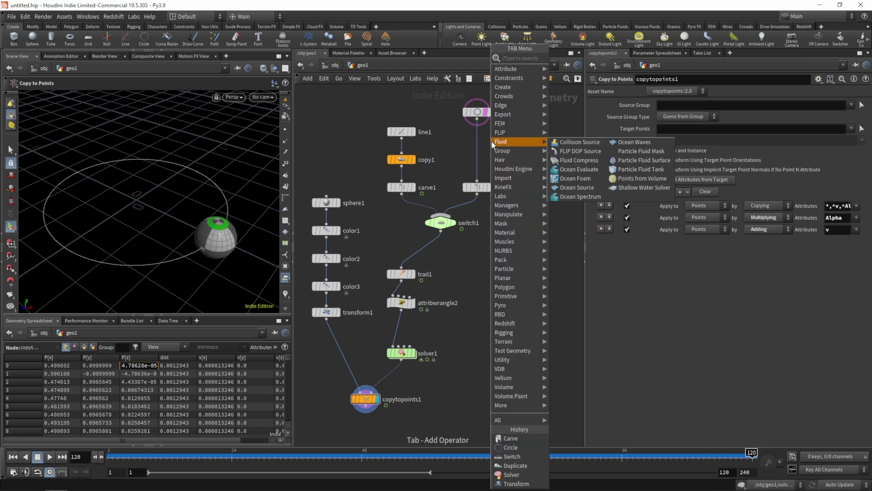
pyautogui.write('divide')
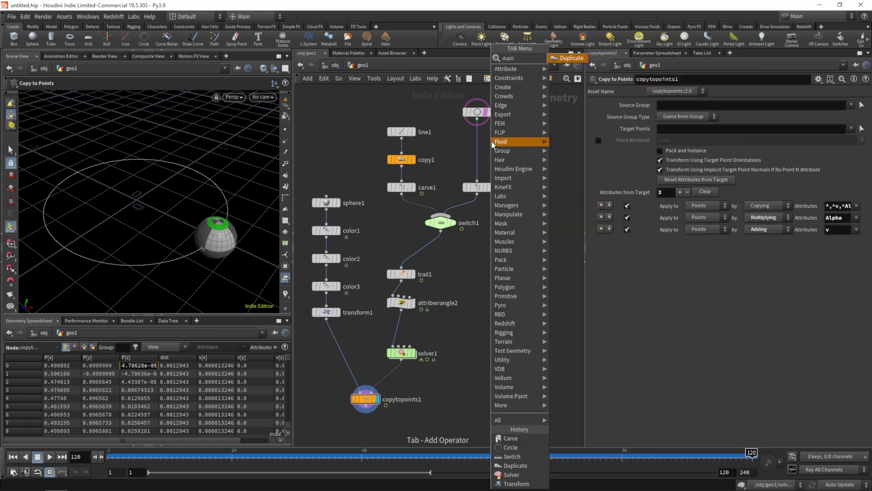
pyautogui.press('Return')
pyautogui.click(484, 146)
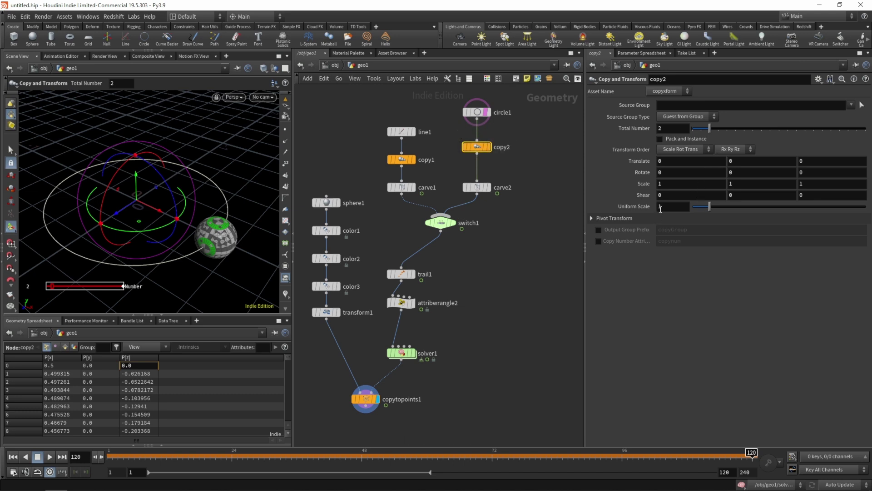
# Step: Test a uniform scale of 1.47, inspect the copies, then delete the trial copy2 node
pyautogui.moveTo(711, 210); pyautogui.dragTo(719, 211)
pyautogui.scroll(2, 625, 133)
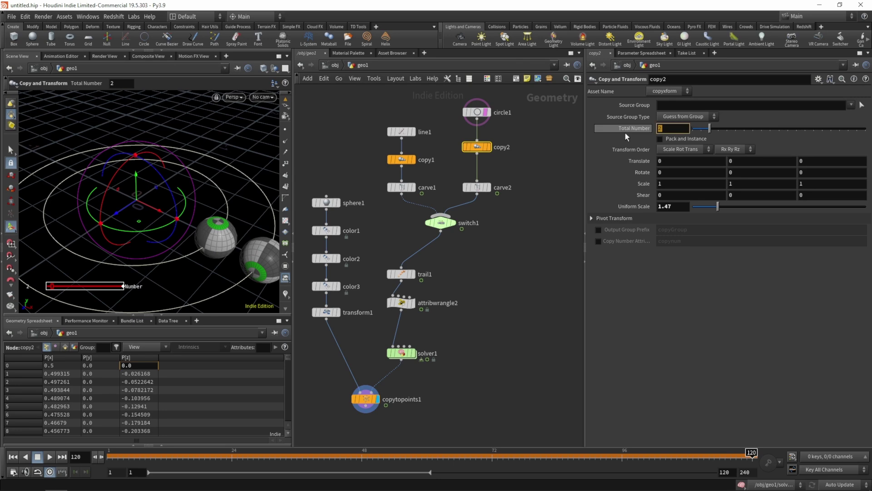
pyautogui.press('Escape')
pyautogui.moveTo(236, 189); pyautogui.dragTo(188, 236)
pyautogui.moveTo(200, 199)
pyautogui.mouseDown()
pyautogui.moveTo(195, 184)
pyautogui.moveTo(199, 207)
pyautogui.mouseUp()
pyautogui.press('Return')
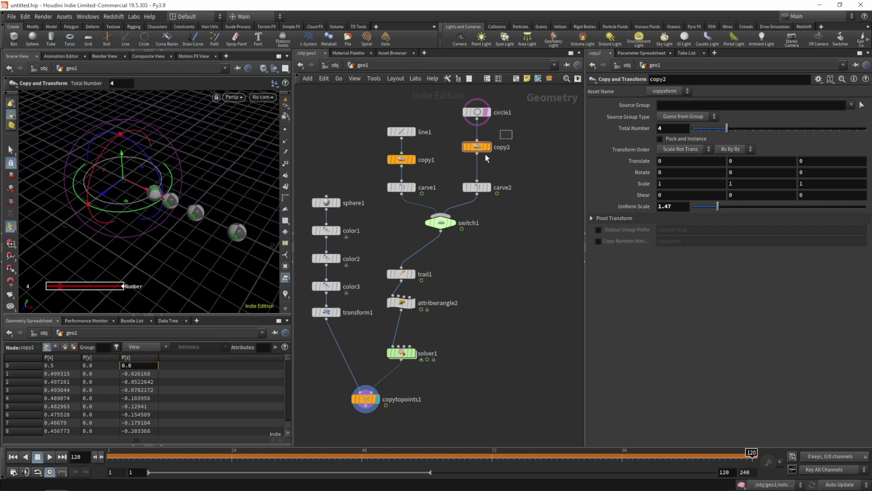
pyautogui.press('Delete')
# Step: Place a line2 node beside circle1 and try a Length of 3
pyautogui.press('Tab')
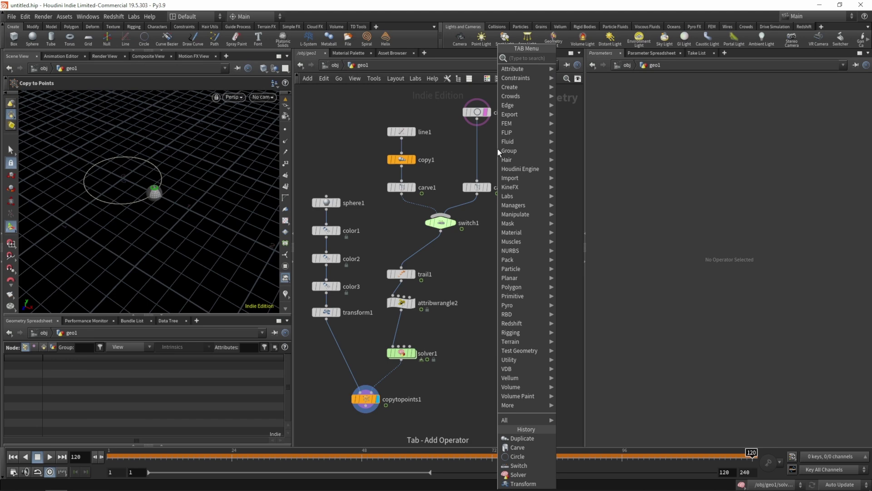
pyautogui.press('Return')
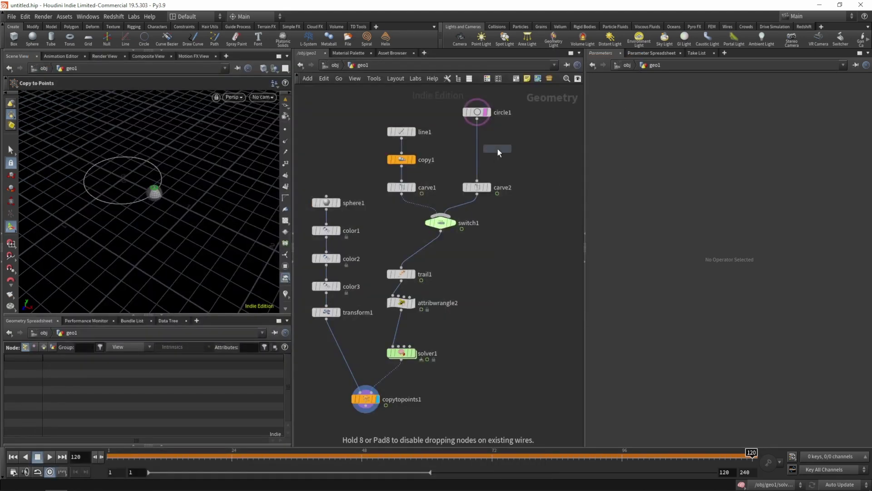
pyautogui.click(539, 113)
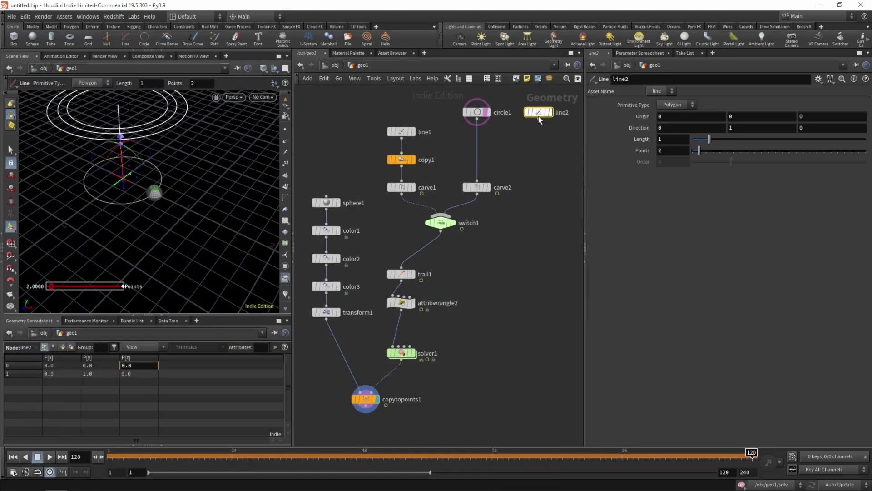
pyautogui.doubleClick(654, 140)
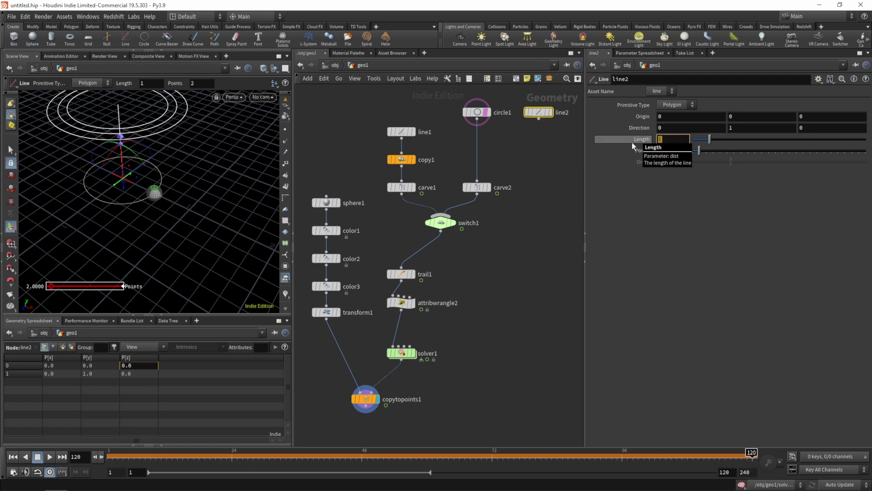
pyautogui.write('3')
pyautogui.press('Return')
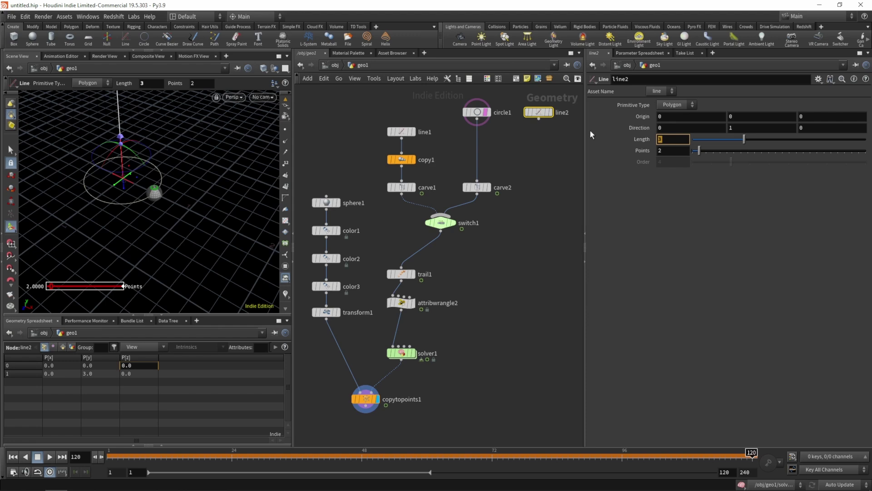
# Step: Undo the length change, then give line2 3 points and a Length of 0
pyautogui.hotkey('ctrl', 'z')
pyautogui.write('3')
pyautogui.press('Return')
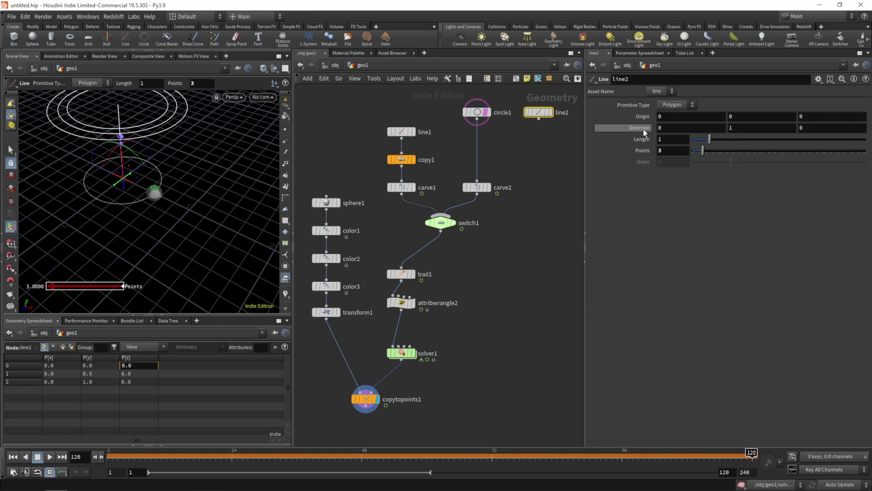
pyautogui.doubleClick(664, 138)
pyautogui.write('0')
pyautogui.press('Return')
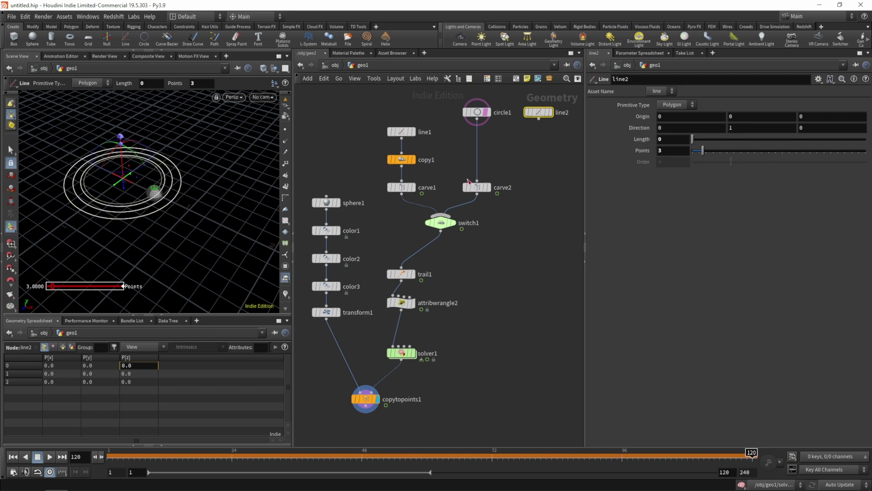
# Step: Search 'aw' in the node menu to pick an Attribute Wrangle
pyautogui.press('Tab')
pyautogui.write('aw')
pyautogui.press('Return')
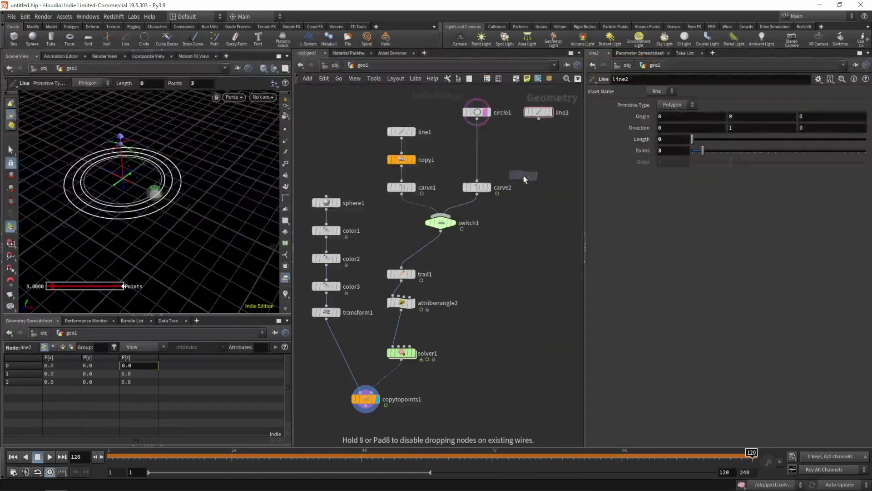
# Step: Drop attribwrangle1 under line2 with f@pscale = 1 + i@ptnum * ch("gap"); and create its Gap parameter
pyautogui.click(539, 145)
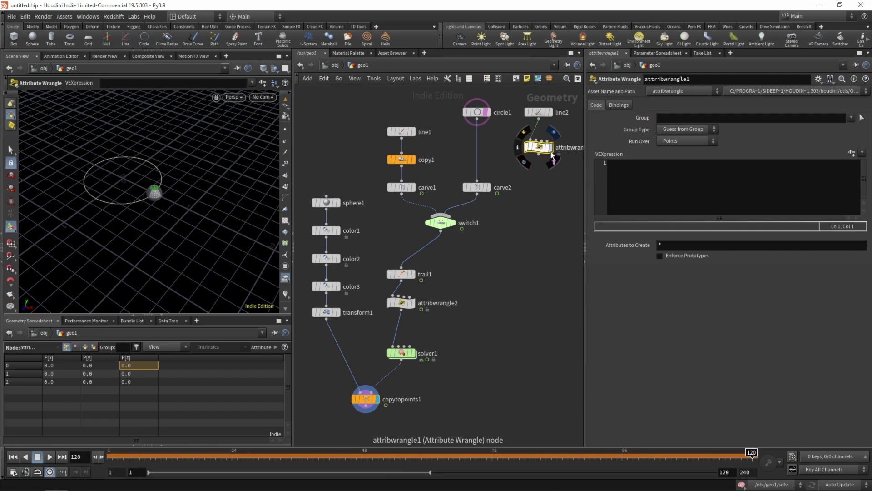
pyautogui.moveTo(538, 149); pyautogui.dragTo(538, 139)
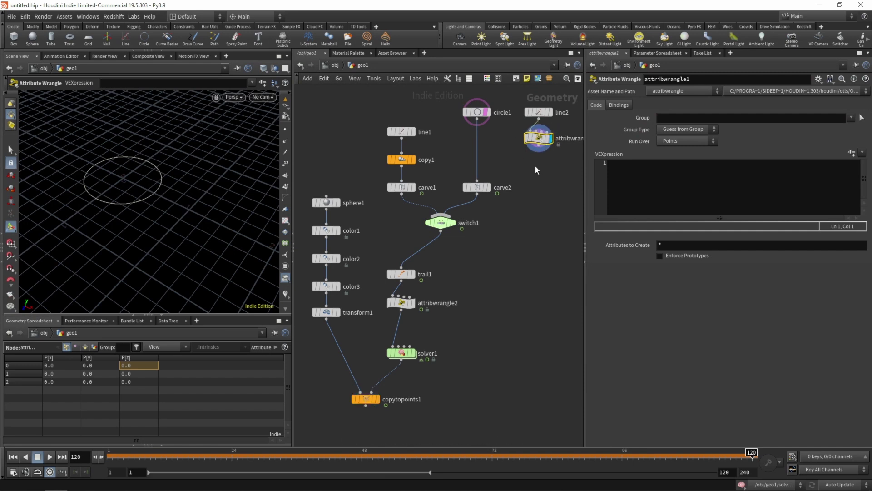
pyautogui.click(636, 174)
pyautogui.write('f@pscale = 1 + i@ptnum')
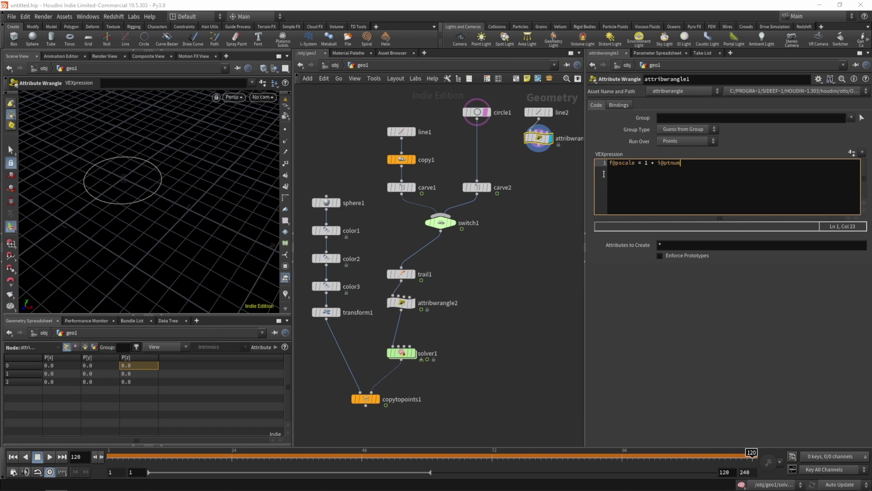
pyautogui.write('ch()')
pyautogui.press('Left')
pyautogui.press('Left')
pyautogui.write('"gap')
pyautogui.click(851, 152)
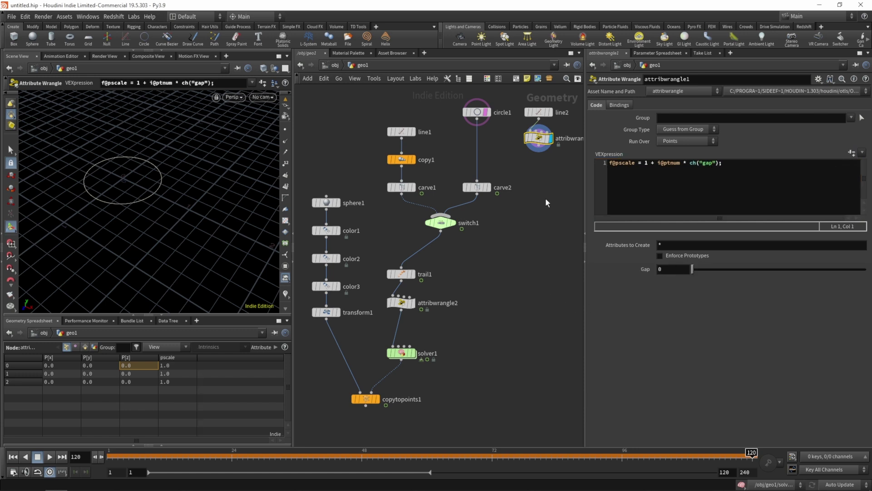
# Step: Add copytopoints2 between circle1 and carve2 and display its result
pyautogui.press('Tab')
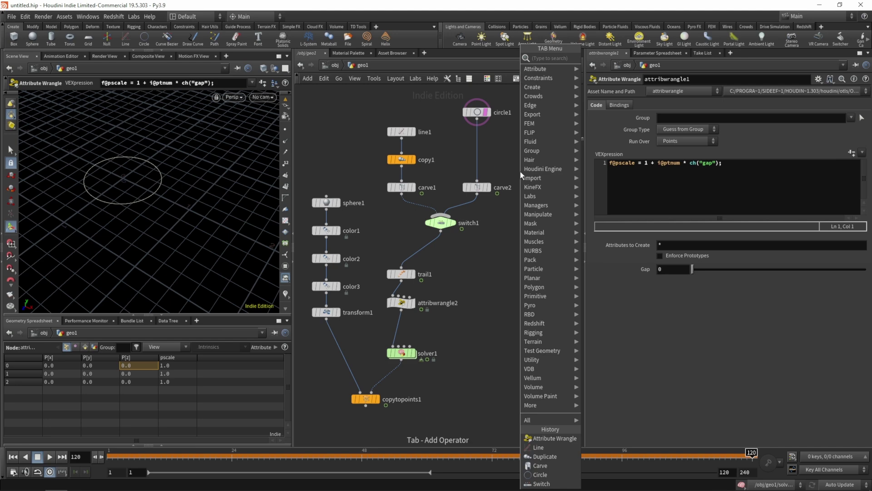
pyautogui.write('copy')
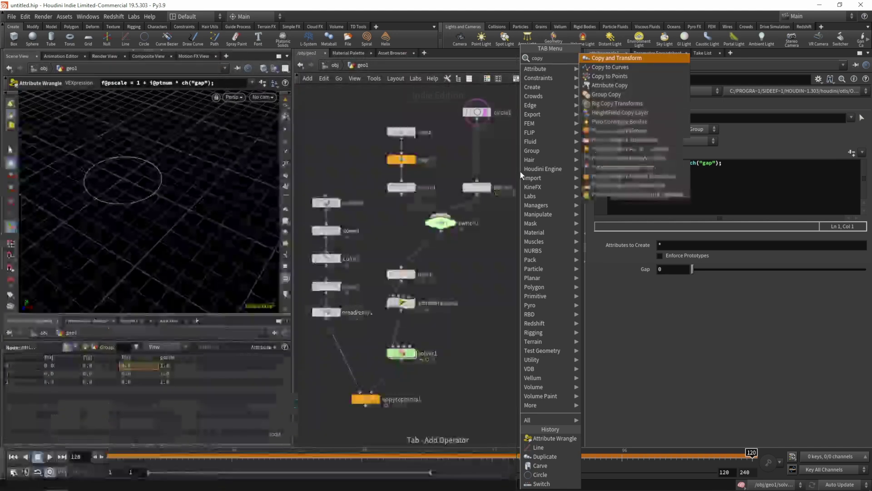
pyautogui.click(609, 76)
pyautogui.click(500, 157)
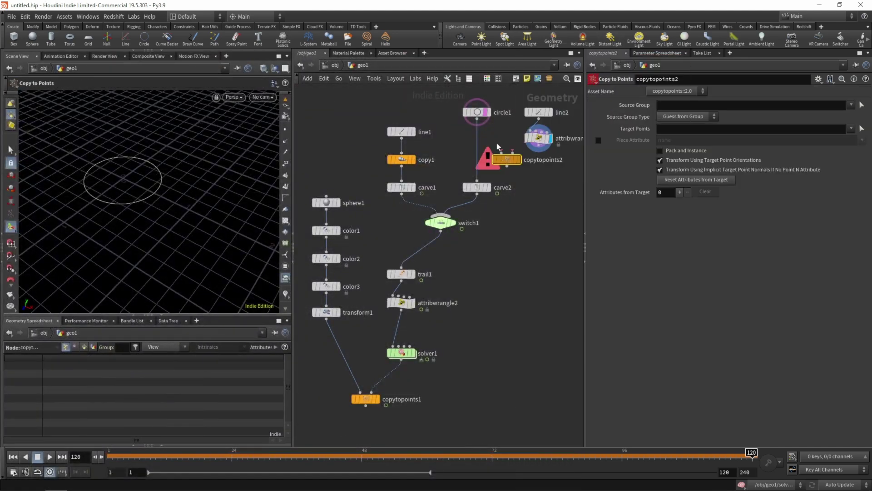
pyautogui.click(501, 154)
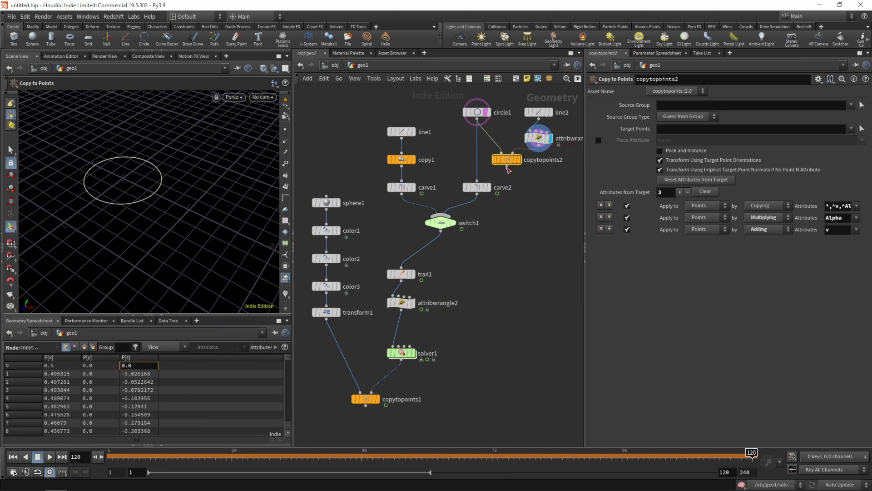
pyautogui.moveTo(507, 162); pyautogui.dragTo(492, 165)
pyautogui.click(489, 160)
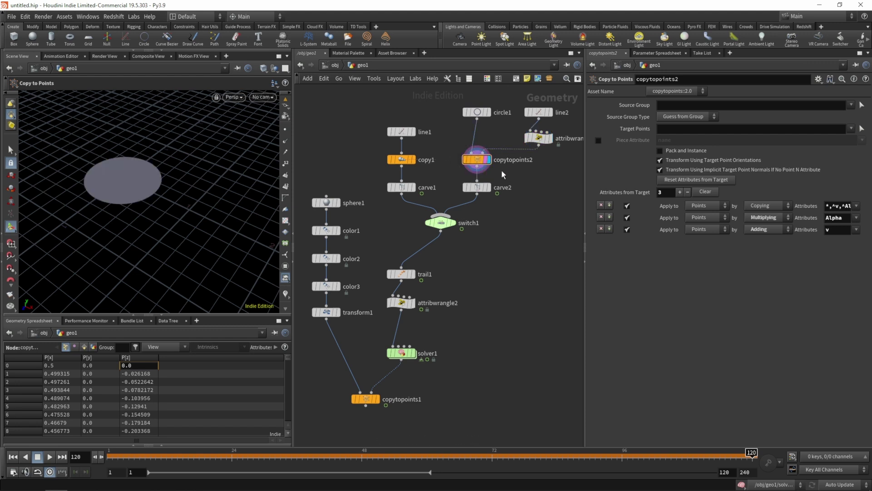
pyautogui.moveTo(450, 142); pyautogui.dragTo(463, 157)
# Step: Set attribwrangle1's Gap to 0.5 for three concentric circles, shown in wireframe
pyautogui.click(545, 142)
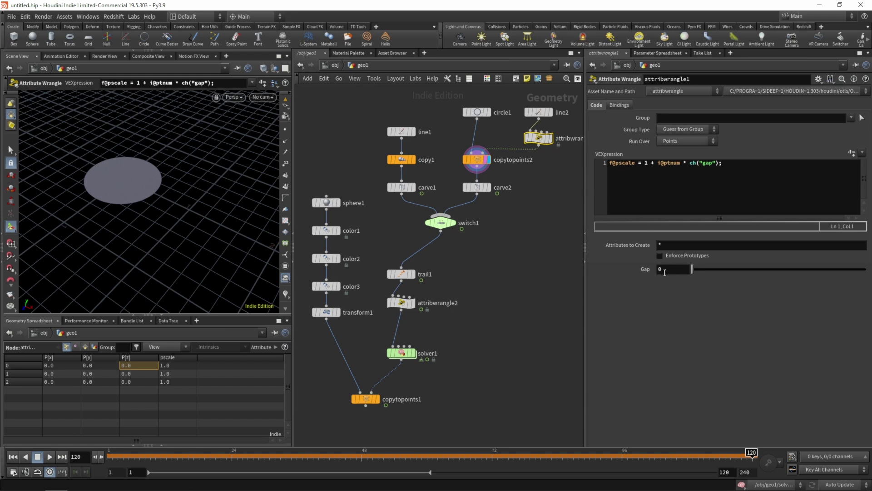
pyautogui.moveTo(694, 269); pyautogui.dragTo(714, 269)
pyautogui.press('w')
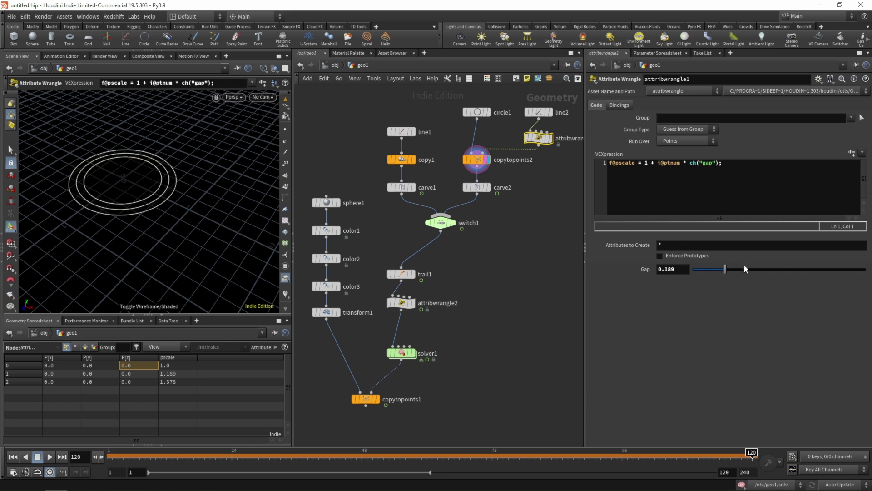
pyautogui.moveTo(725, 272); pyautogui.dragTo(769, 269)
pyautogui.moveTo(666, 268); pyautogui.dragTo(680, 270)
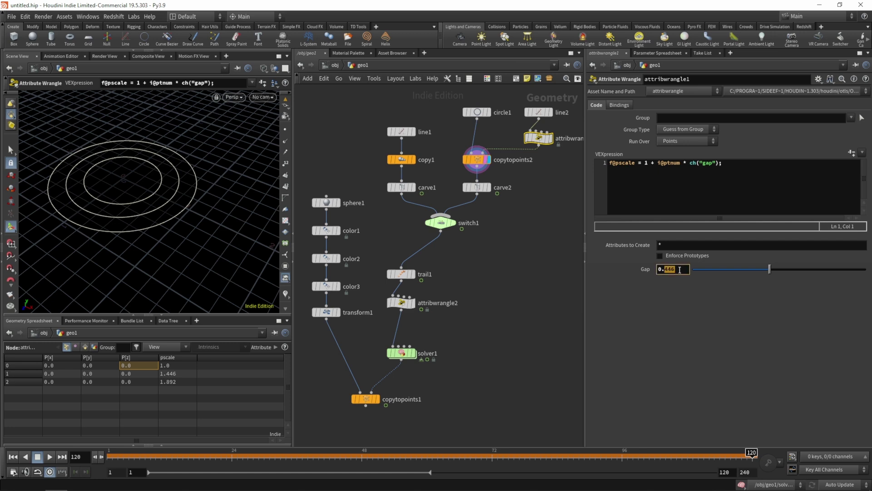
pyautogui.write('5')
pyautogui.press('Return')
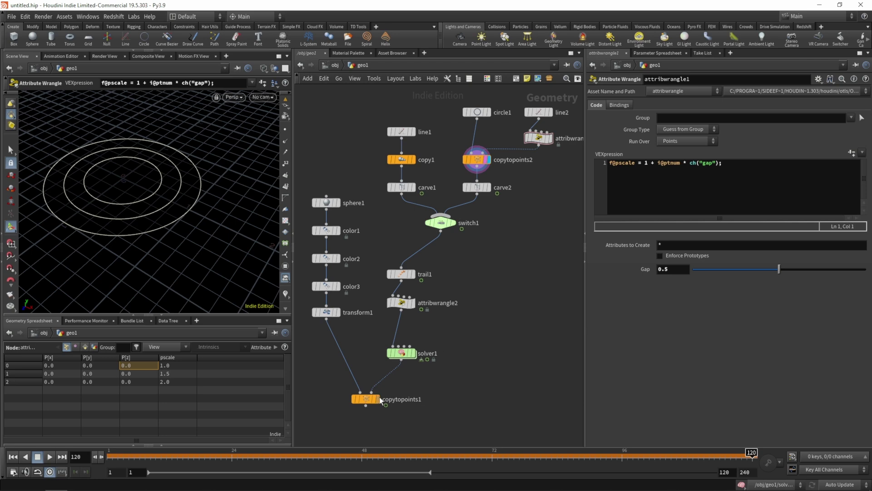
# Step: Display the copied spheres, orbit around them and return the timeline to frame 1
pyautogui.click(380, 399)
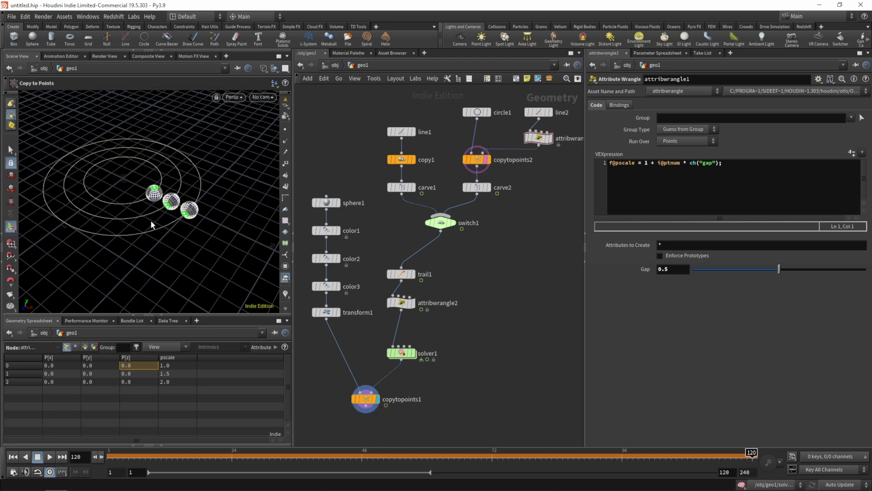
pyautogui.press('Escape')
pyautogui.moveTo(151, 219)
pyautogui.mouseDown()
pyautogui.moveTo(159, 198)
pyautogui.moveTo(151, 209)
pyautogui.mouseUp()
pyautogui.press('Return')
pyautogui.hotkey('ctrl', 'Left')
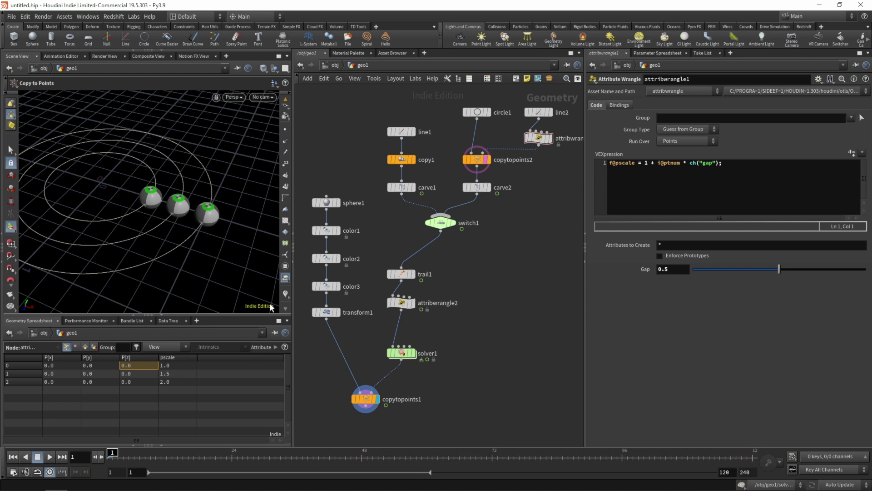
pyautogui.click(366, 399)
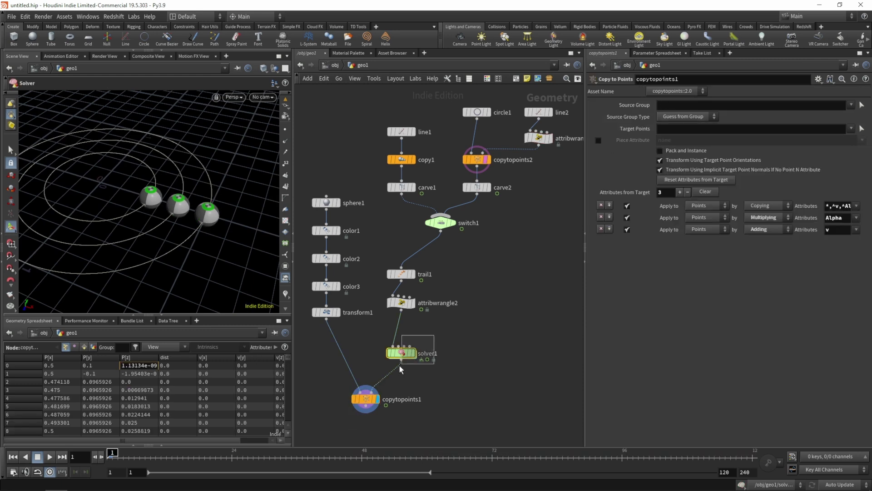
# Step: Play the solver1 simulation, orbiting to watch the spheres roll, then reset to frame 1
pyautogui.click(402, 353)
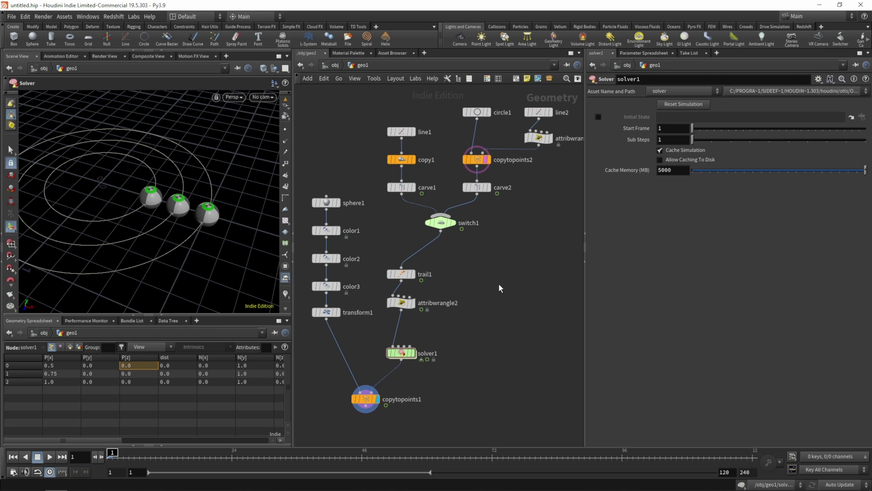
pyautogui.press('Up')
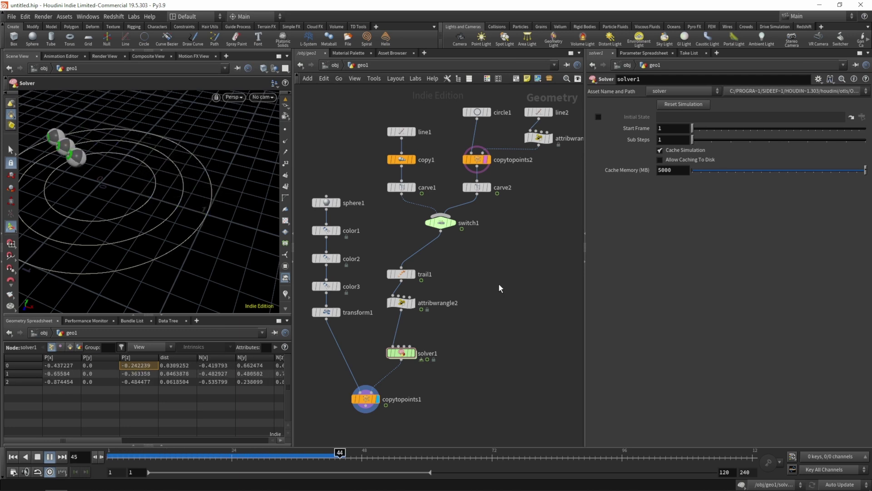
pyautogui.press('Up')
pyautogui.press('Escape')
pyautogui.moveTo(157, 214); pyautogui.dragTo(180, 209)
pyautogui.press('Return')
pyautogui.press('Up')
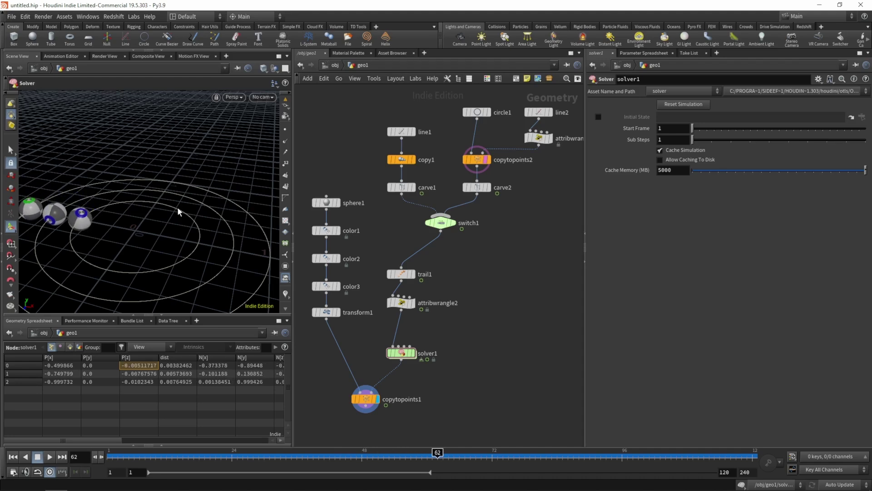
pyautogui.hotkey('ctrl', 'Up')
# Step: Replay and reset the simulation, then move line2 and its wrangle up and aside
pyautogui.press('Escape')
pyautogui.moveTo(177, 206)
pyautogui.mouseDown()
pyautogui.moveTo(185, 235)
pyautogui.moveTo(184, 220)
pyautogui.mouseUp()
pyautogui.press('Return')
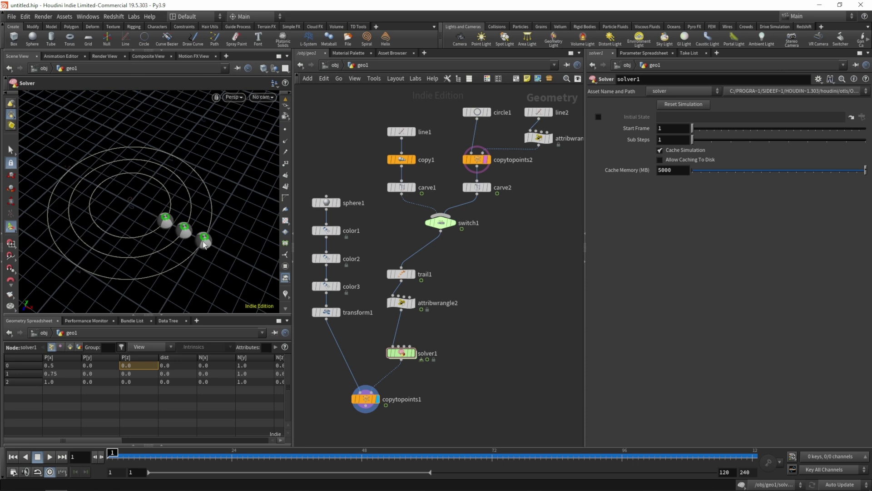
pyautogui.press('Up')
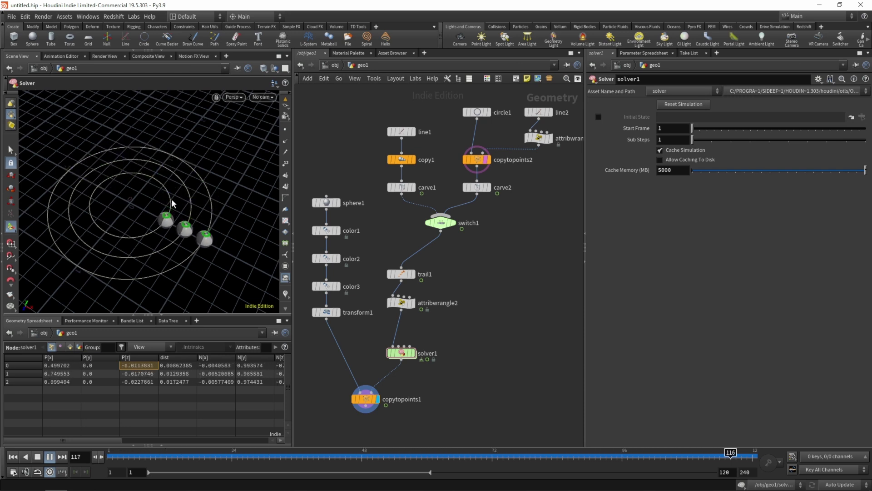
pyautogui.hotkey('ctrl', 'Up')
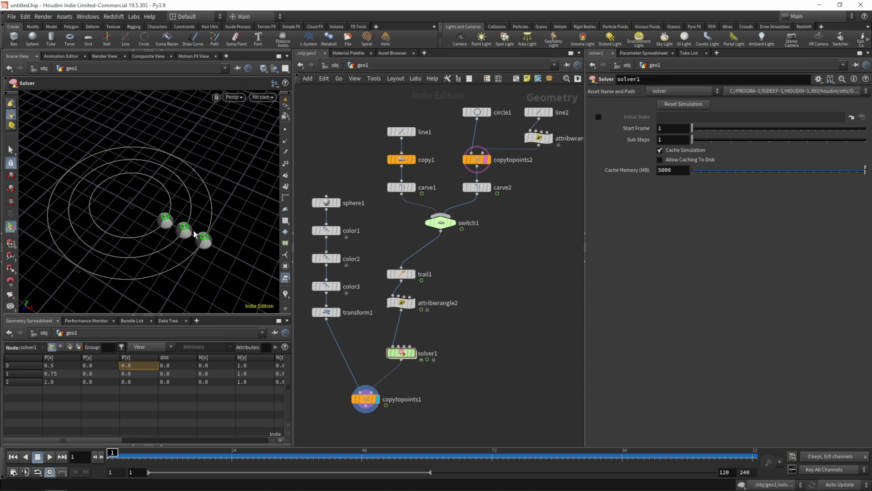
pyautogui.moveTo(554, 229); pyautogui.dragTo(531, 241, button='middle')
pyautogui.moveTo(548, 129); pyautogui.dragTo(535, 159)
# Step: Drop a Subnetwork node onto the wire after the wrangle and display its output
pyautogui.click(536, 176)
pyautogui.press('Tab')
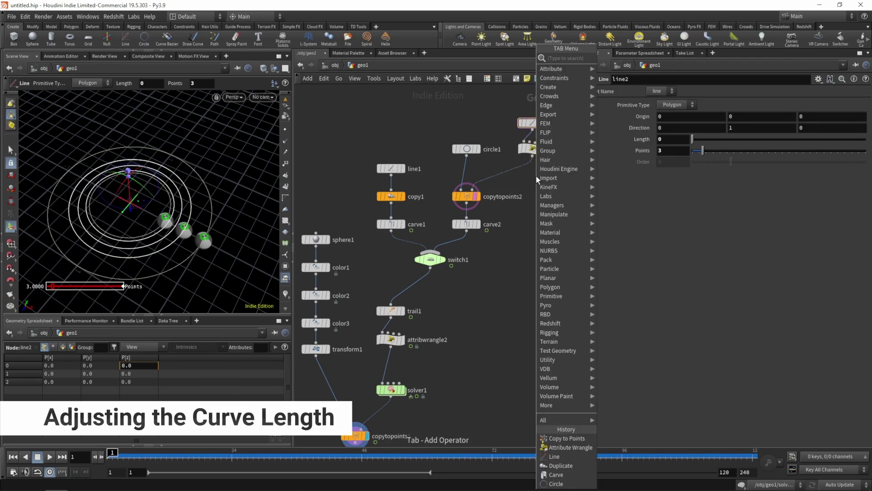
pyautogui.press('Return')
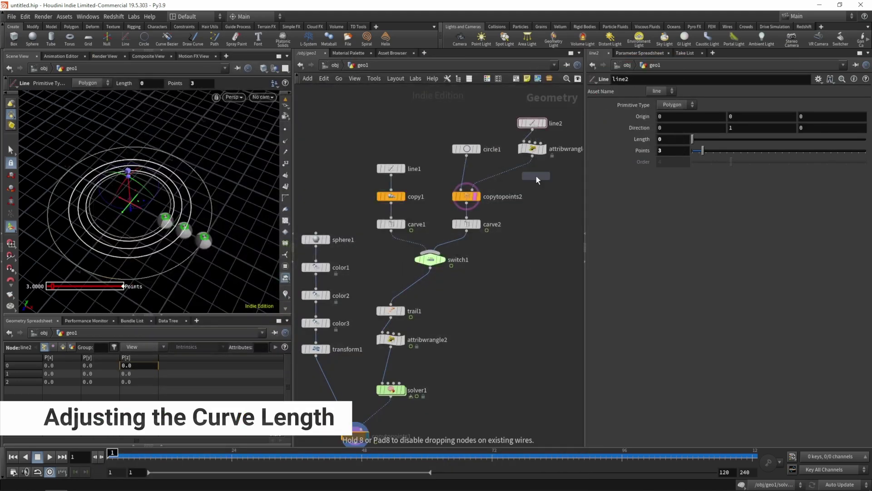
pyautogui.click(514, 170)
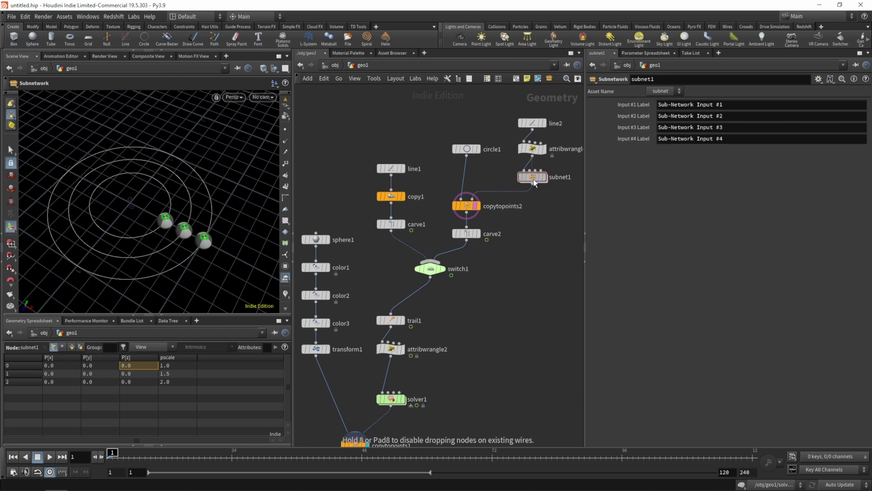
pyautogui.click(544, 176)
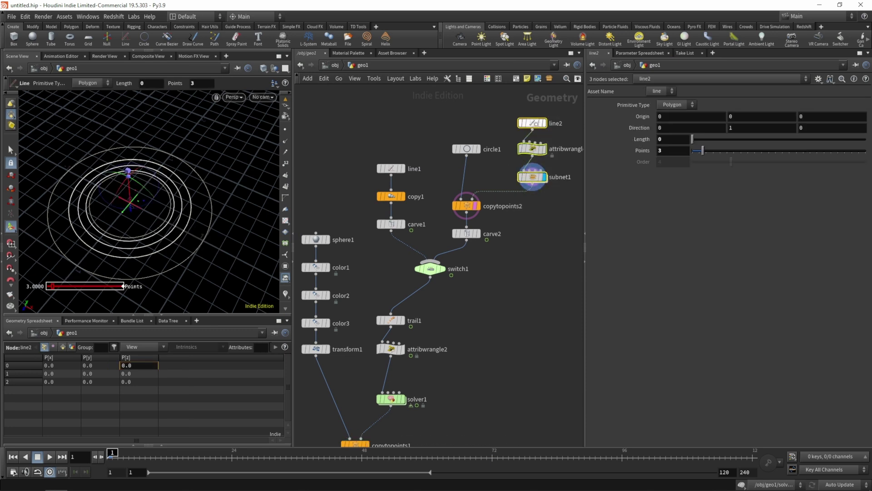
# Step: Inside subnet1, move output0 below the inputs, then return to geo1
pyautogui.doubleClick(536, 178)
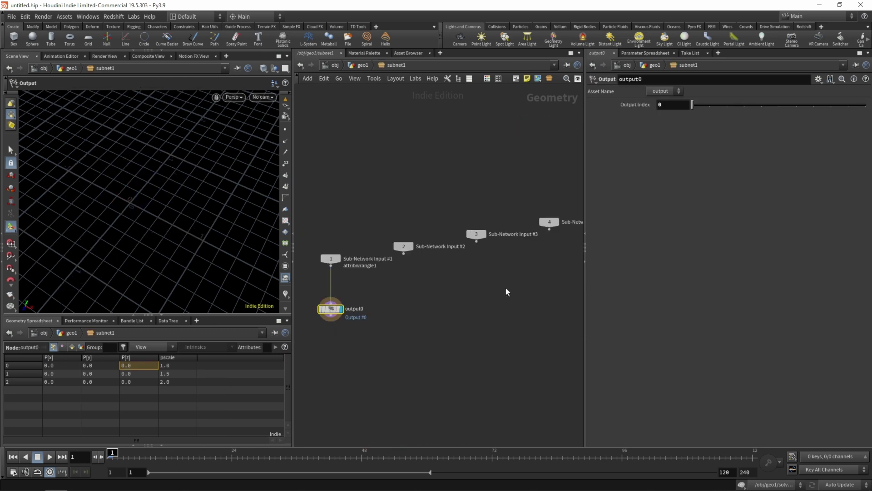
pyautogui.moveTo(350, 282); pyautogui.dragTo(345, 381)
pyautogui.press('Tab')
pyautogui.press('Escape')
pyautogui.press('u')
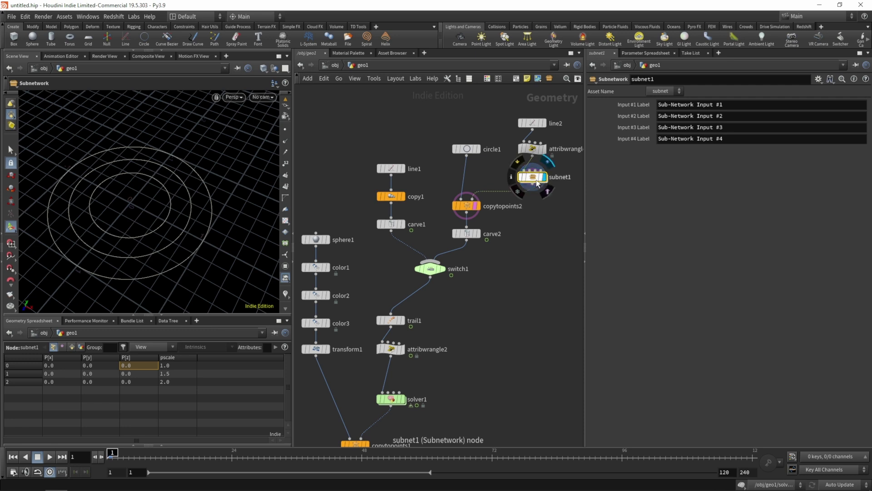
# Step: Reposition subnet1 onto the wire below copytopoints2, nudging copytopoints2 upward
pyautogui.moveTo(544, 127)
pyautogui.moveTo(533, 177); pyautogui.dragTo(544, 224)
pyautogui.moveTo(464, 204); pyautogui.dragTo(465, 177)
pyautogui.moveTo(537, 222); pyautogui.dragTo(460, 206)
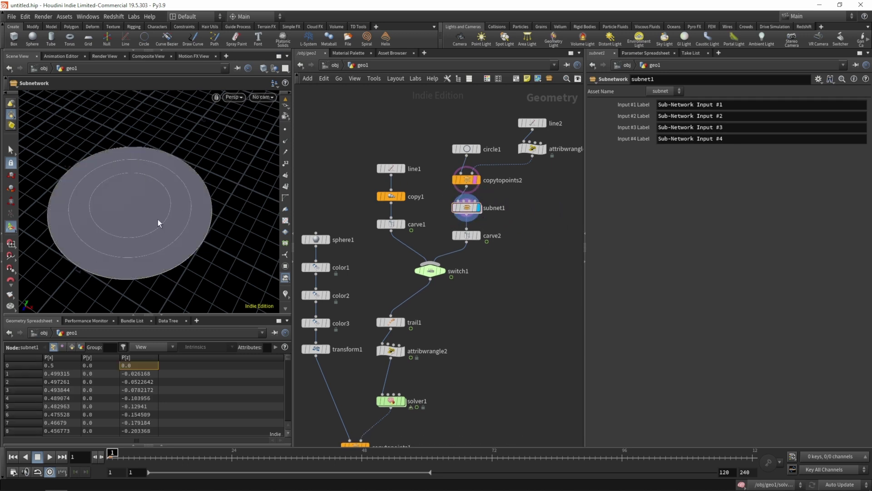
# Step: Inside subnet1, insert an Ends node between Sub-Network Input #1 and output0
pyautogui.doubleClick(468, 207)
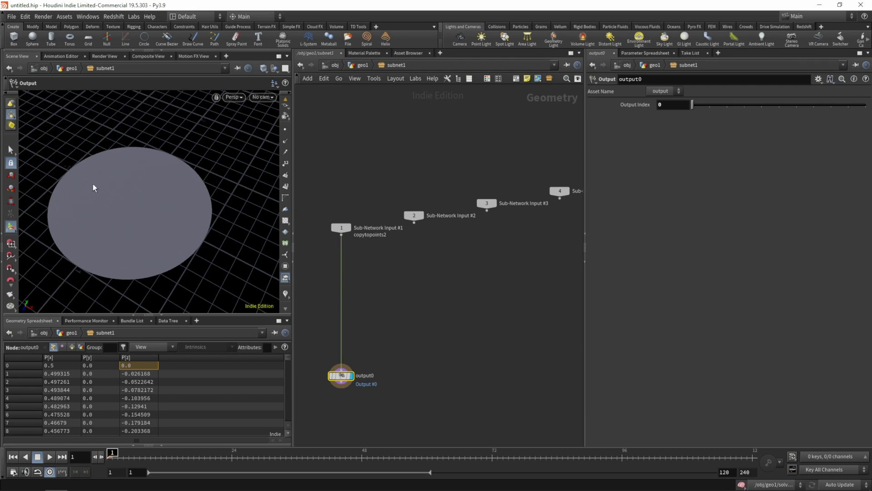
pyautogui.press('w')
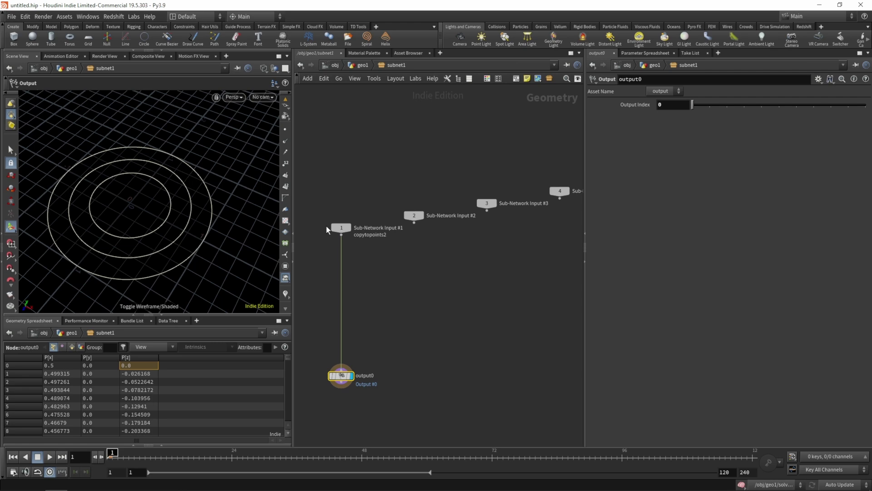
pyautogui.press('Tab')
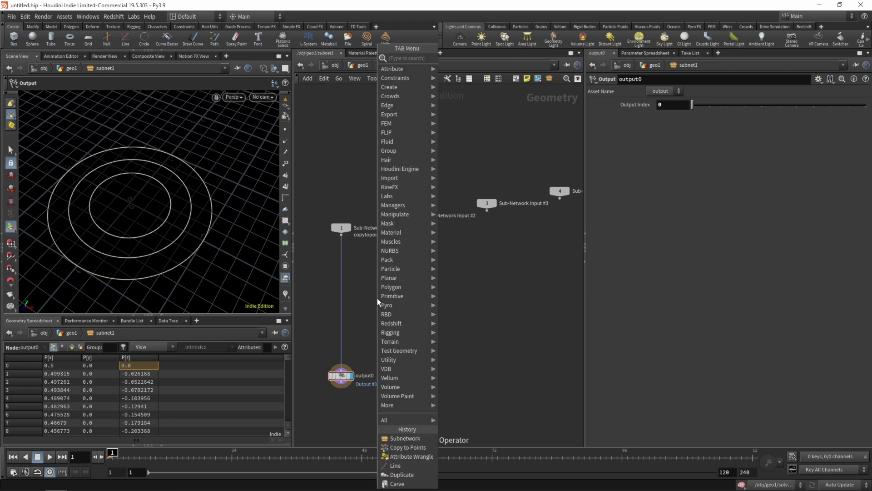
pyautogui.write('null')
pyautogui.press('Return')
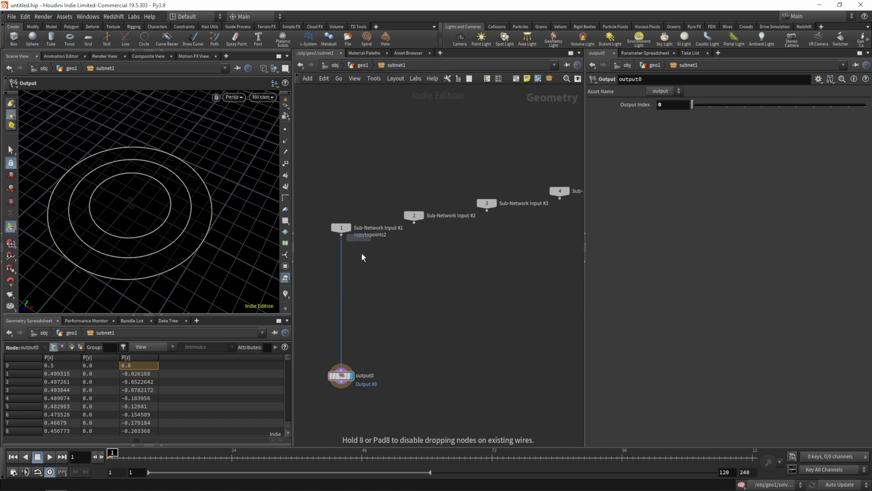
pyautogui.click(342, 259)
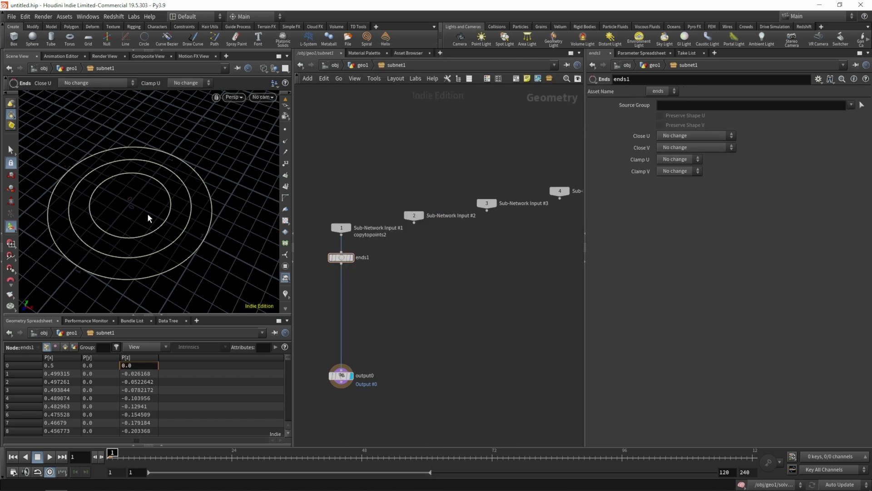
pyautogui.press('w')
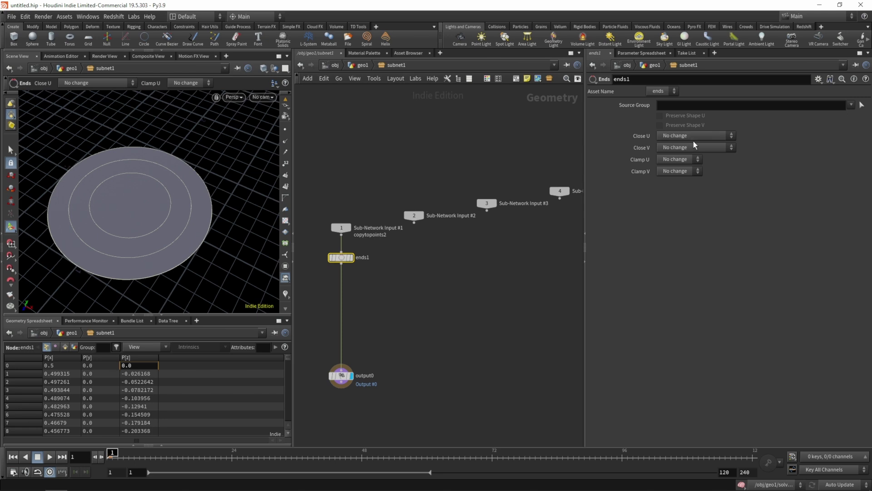
# Step: Set the Ends node's Close U to Unroll with New Points, checking point numbers
pyautogui.click(691, 139)
pyautogui.click(685, 179)
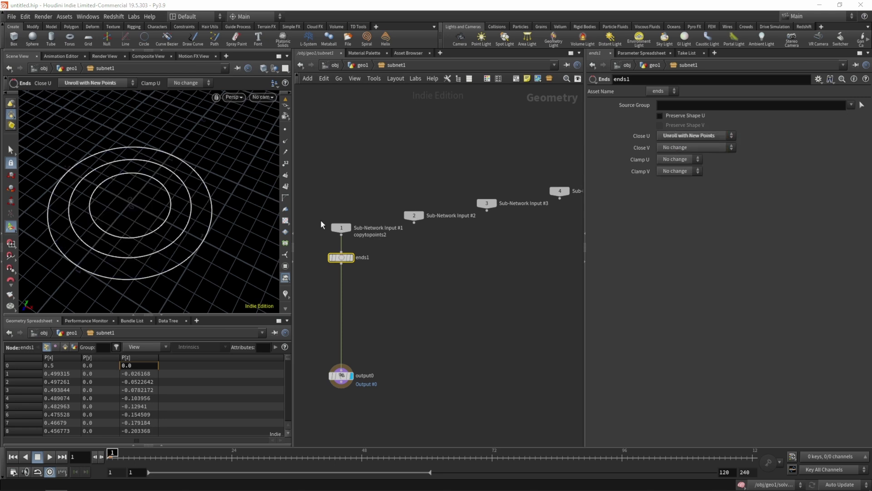
pyautogui.click(286, 163)
pyautogui.click(285, 164)
pyautogui.click(361, 294)
pyautogui.press('Tab')
pyautogui.moveTo(367, 281)
pyautogui.press('Escape')
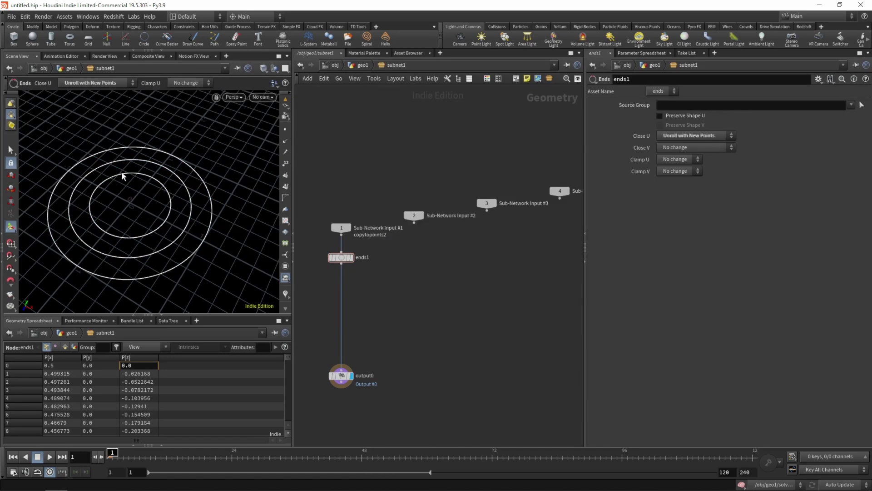
# Step: Insert a Measure node after ends1 that measures each curve's perimeter
pyautogui.press('Tab')
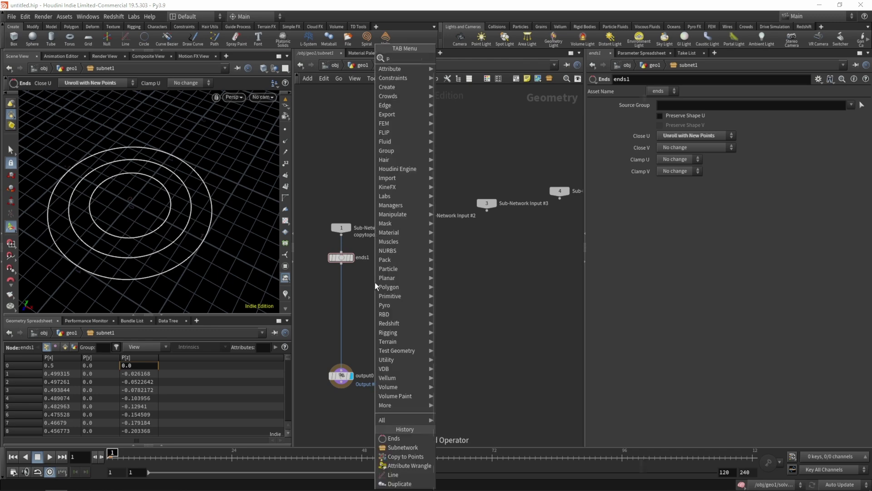
pyautogui.write('measur')
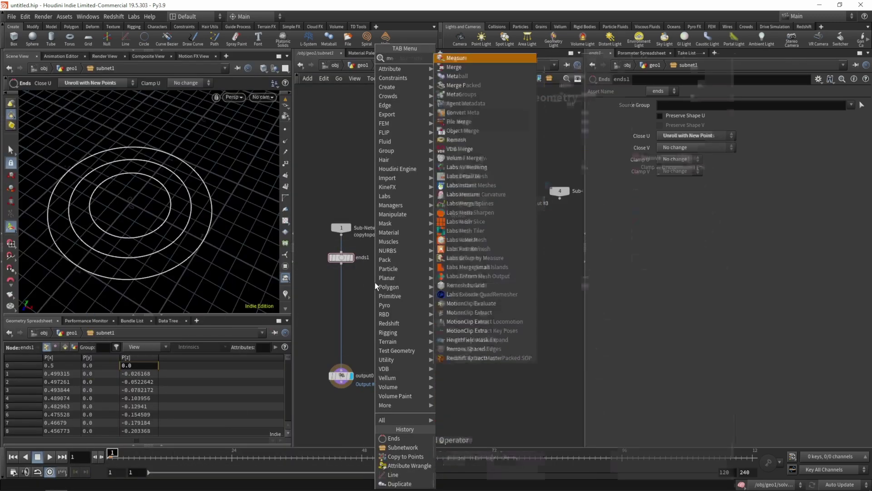
pyautogui.click(455, 59)
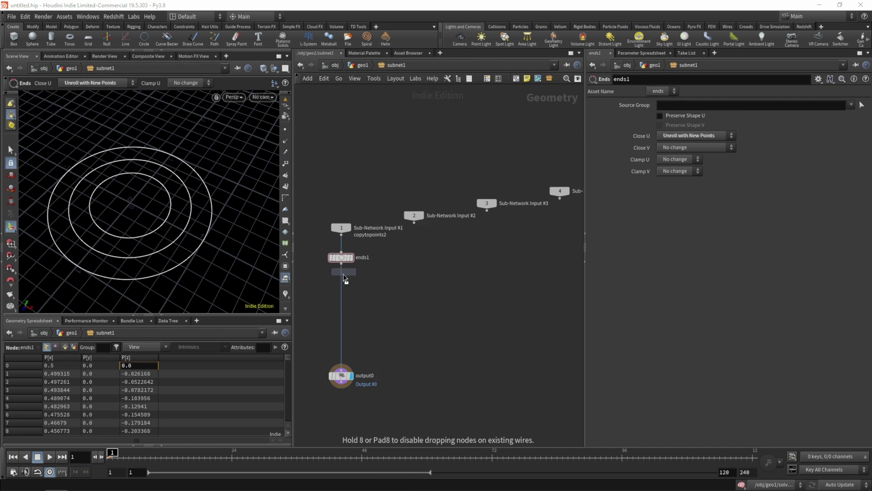
pyautogui.click(342, 278)
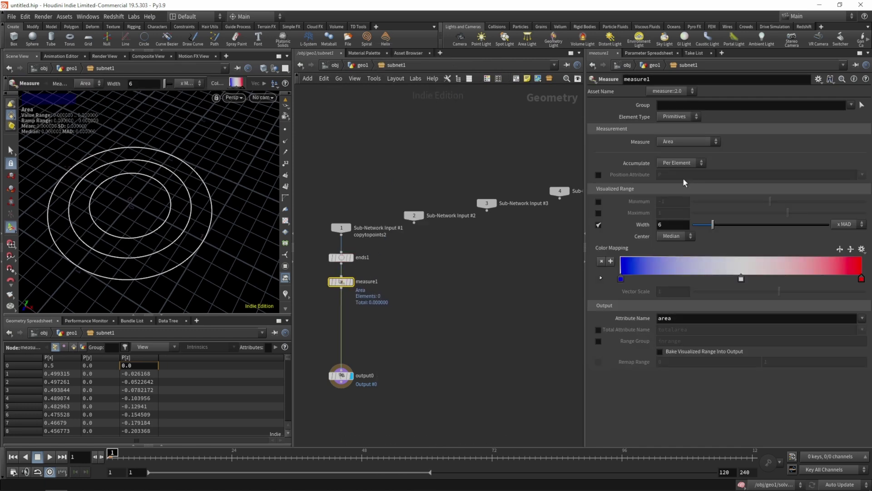
pyautogui.click(686, 144)
pyautogui.click(683, 145)
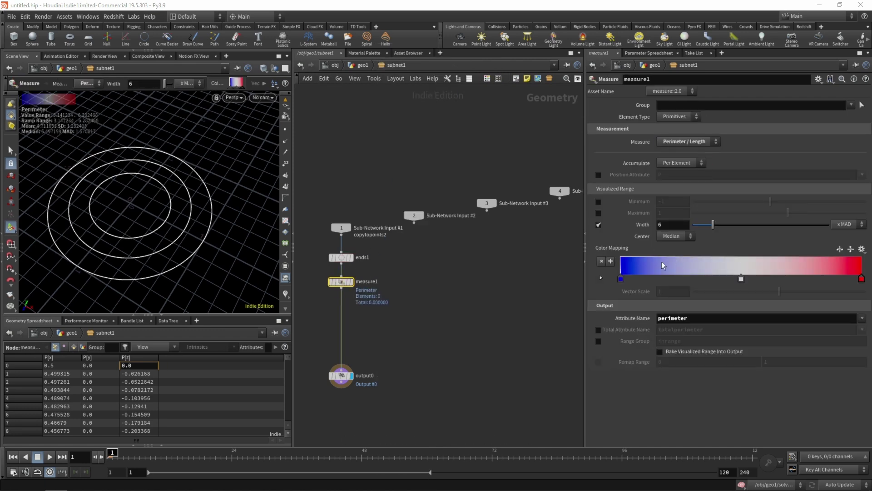
# Step: Rename the attribute to length and list primitive values 3.14123, 4.71185, 6.28247
pyautogui.doubleClick(692, 314)
pyautogui.write('length')
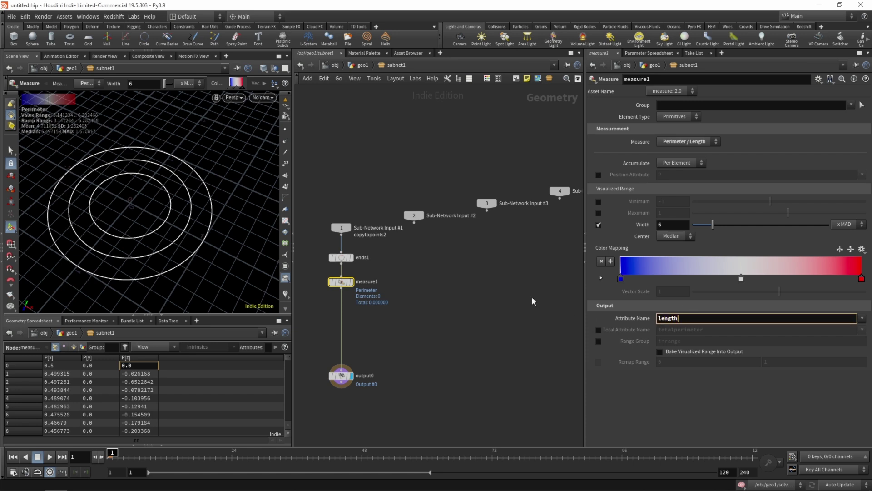
pyautogui.press('Return')
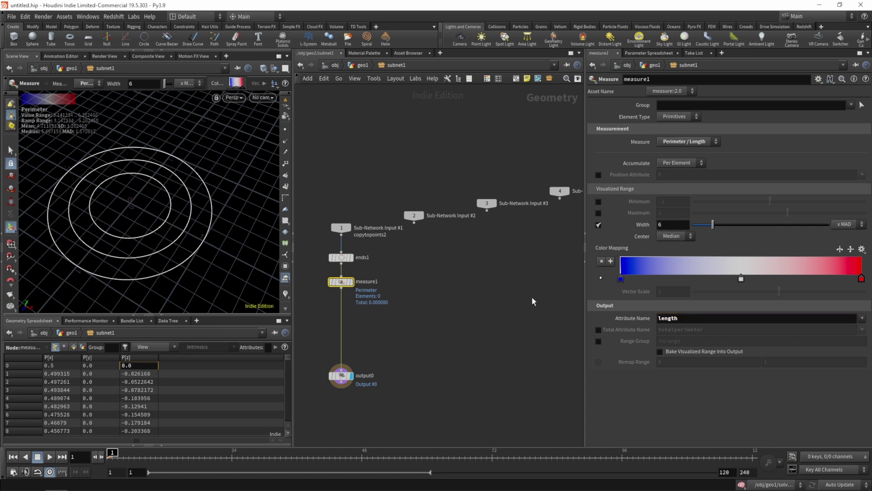
pyautogui.click(368, 328)
pyautogui.press('Tab')
pyautogui.press('Escape')
pyautogui.click(341, 281)
pyautogui.click(73, 346)
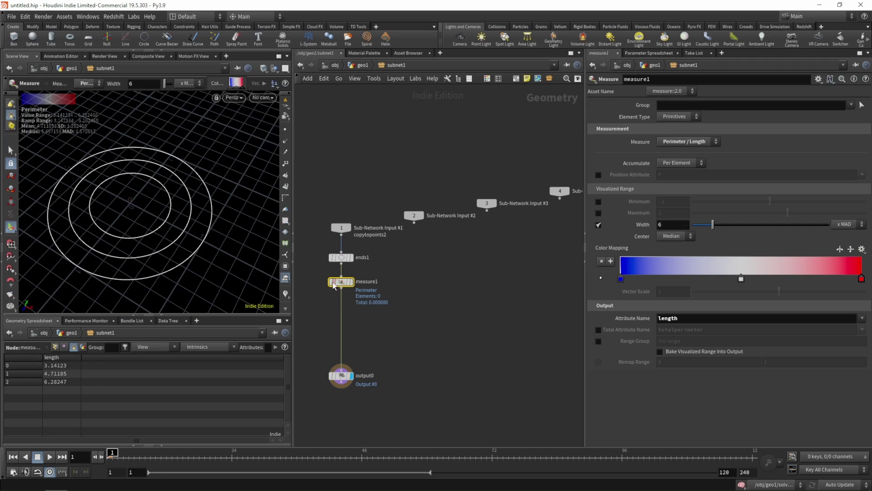
# Step: Insert an Attribute Promote node on the wire below measure1
pyautogui.click(368, 326)
pyautogui.press('Tab')
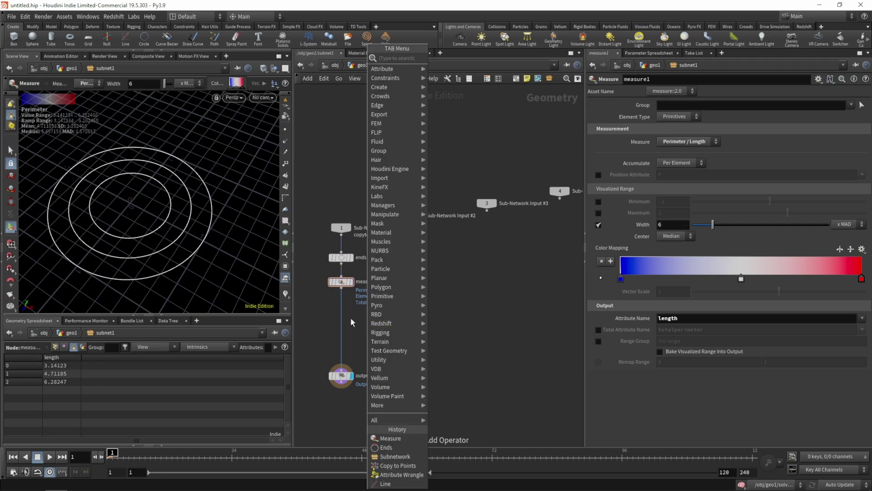
pyautogui.write('promo')
pyautogui.press('Return')
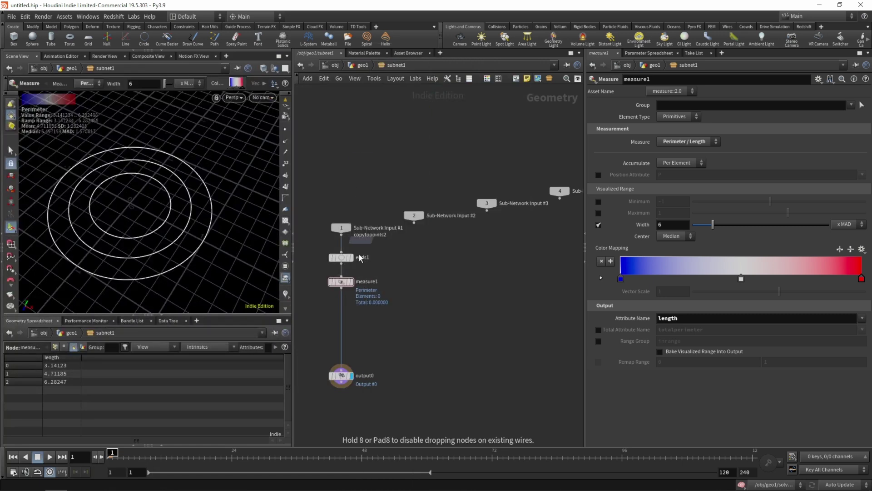
pyautogui.click(343, 307)
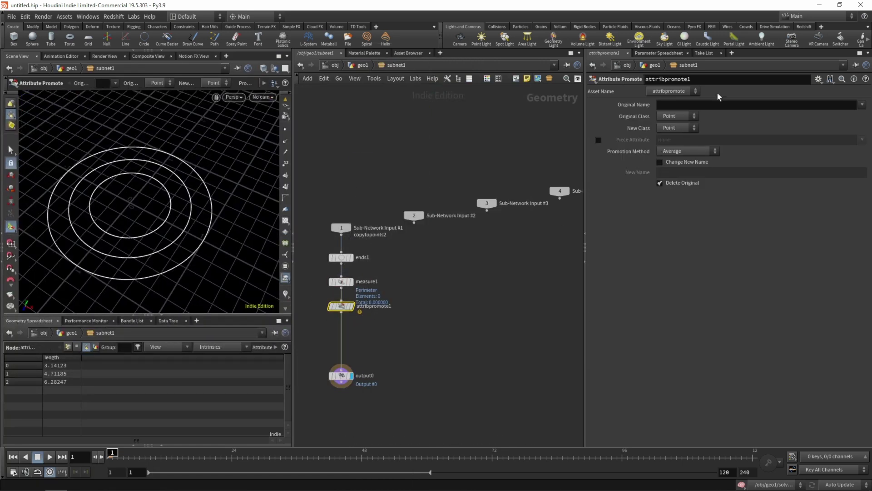
# Step: Promote the Primitive length attribute using Minimum, with Delete Original unchecked
pyautogui.click(685, 117)
pyautogui.click(672, 146)
pyautogui.click(862, 104)
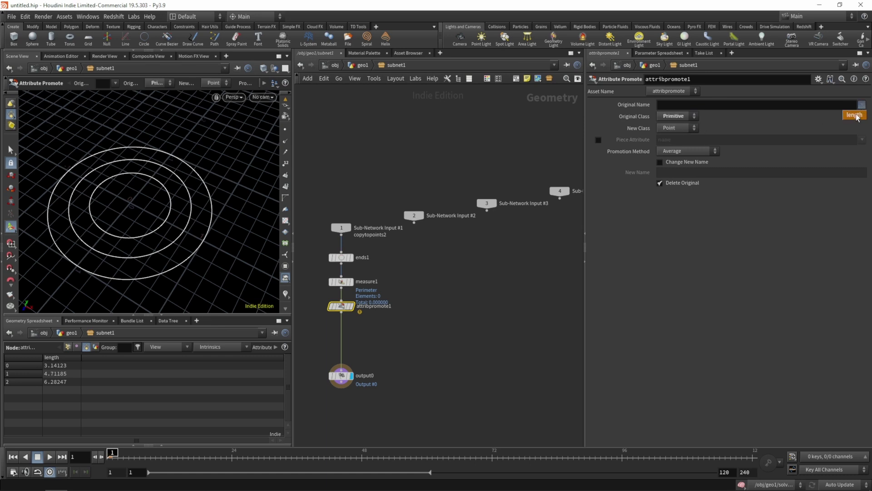
pyautogui.click(856, 115)
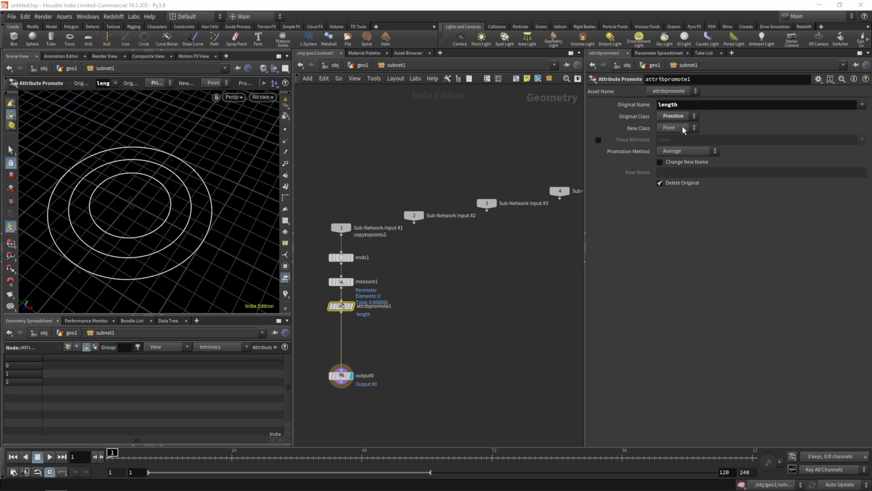
pyautogui.click(682, 150)
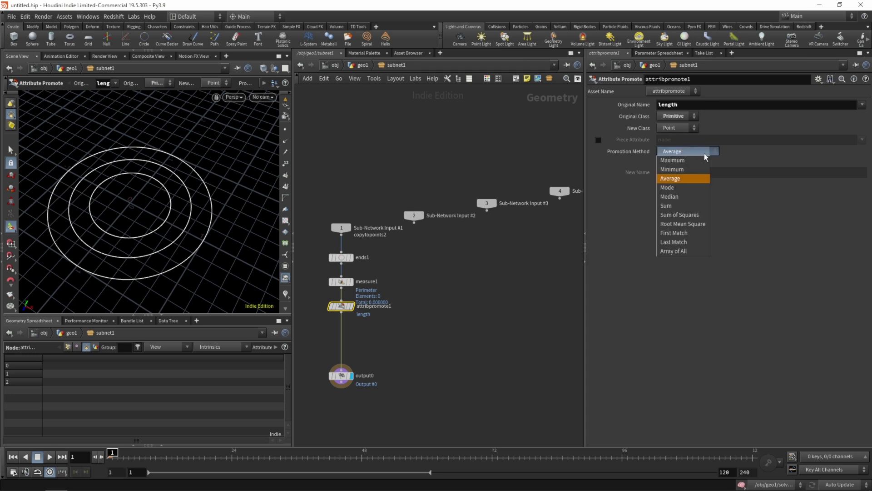
pyautogui.click(684, 169)
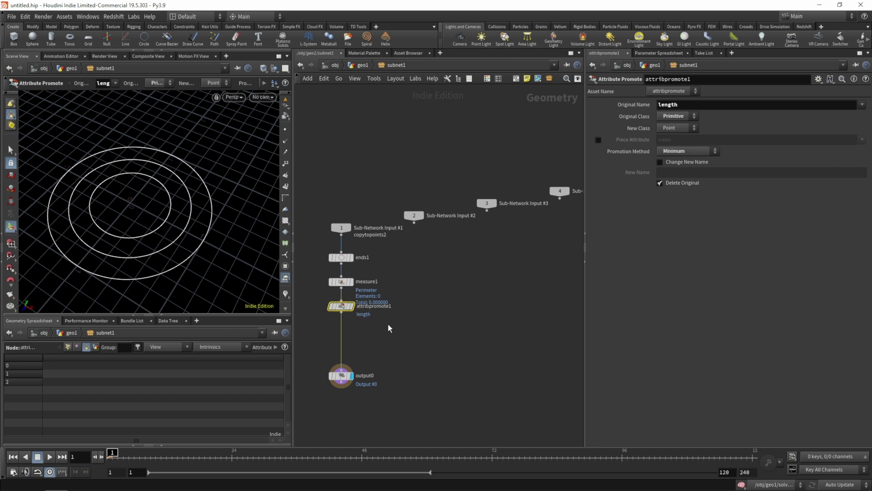
pyautogui.click(95, 347)
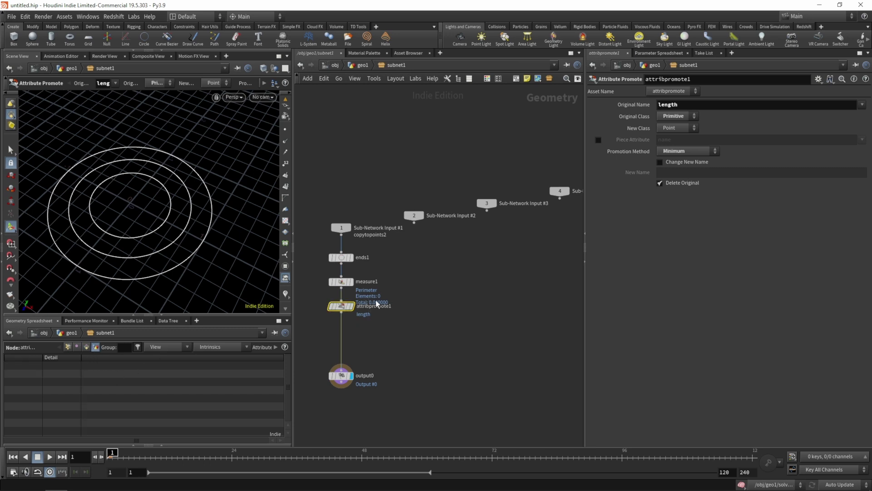
pyautogui.click(660, 182)
# Step: Set New Class to Detail and compare measure1's lengths with the promoted 3.14123
pyautogui.click(677, 127)
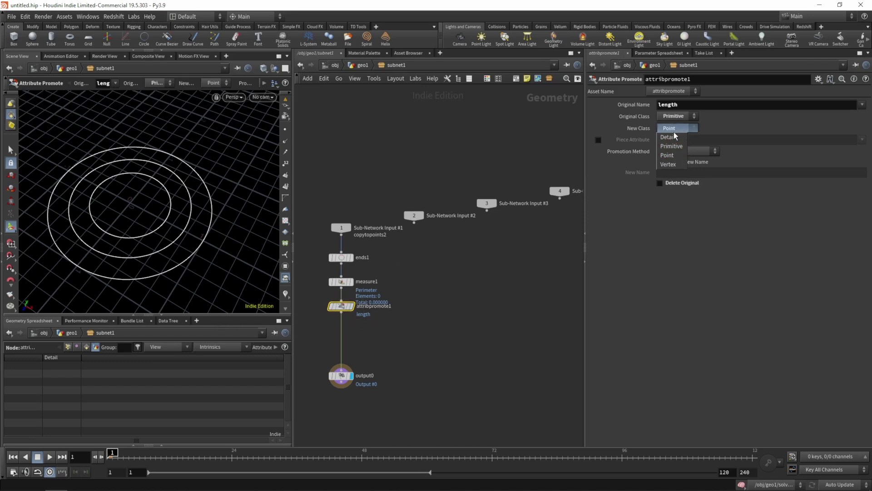
pyautogui.click(672, 136)
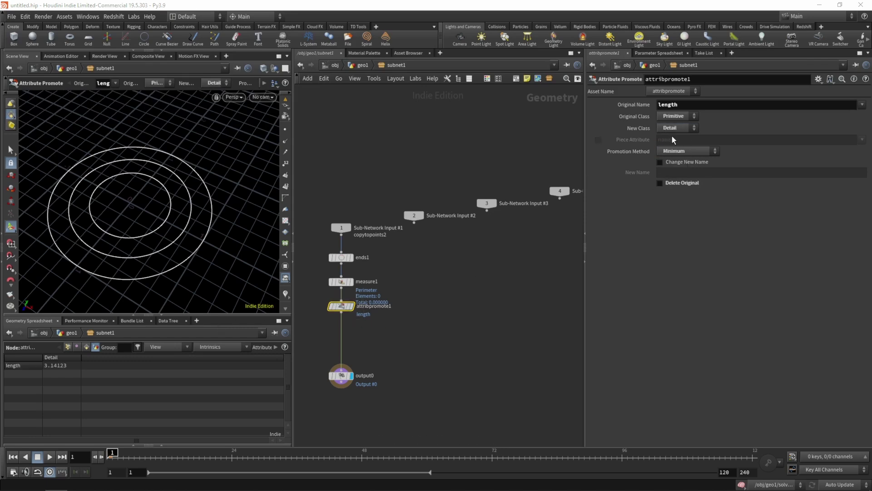
pyautogui.click(339, 281)
pyautogui.click(73, 346)
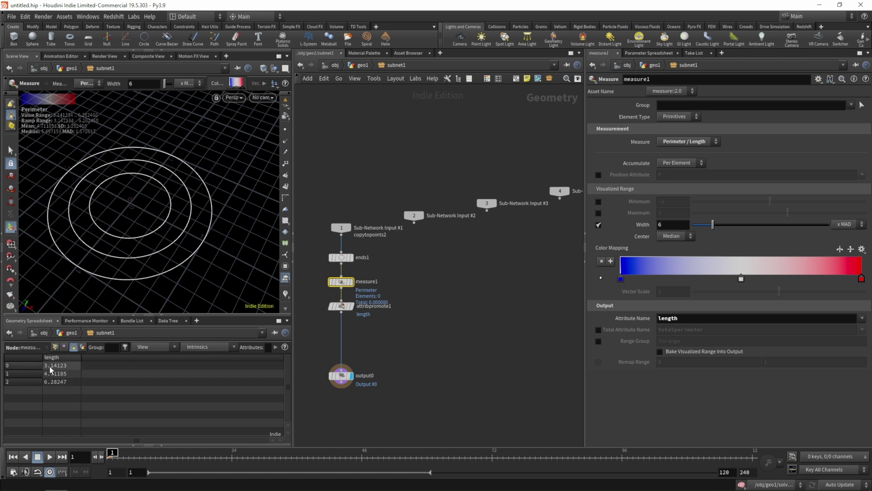
pyautogui.moveTo(309, 294); pyautogui.dragTo(339, 306)
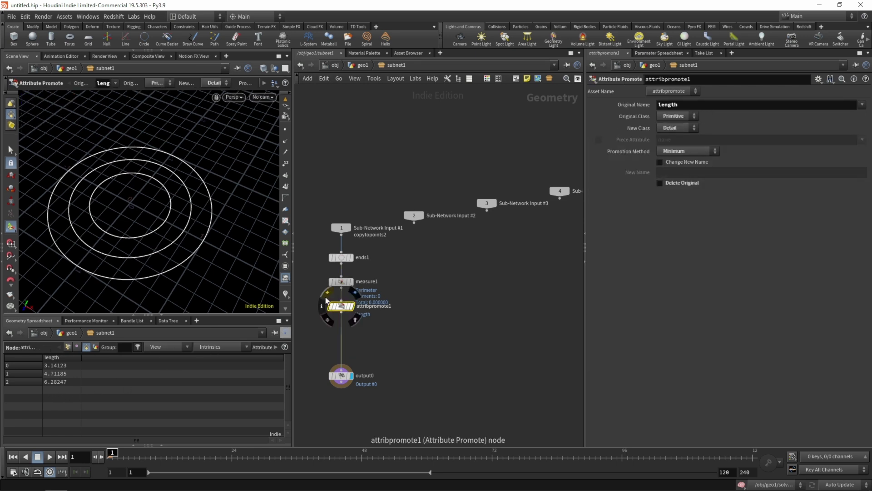
pyautogui.click(94, 347)
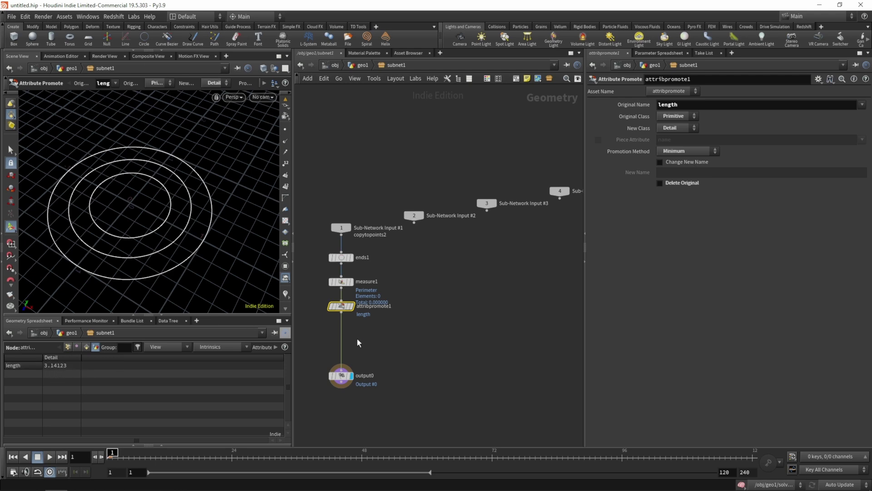
# Step: Add an Attribute Wrangle below attribpromote1 and check the primitive length attributes in the spreadsheet
pyautogui.press('Tab')
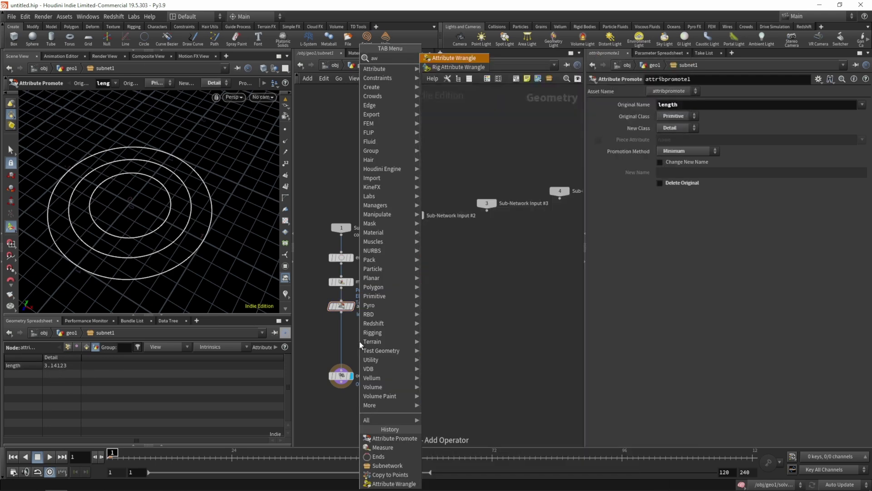
pyautogui.press('Return')
pyautogui.click(341, 329)
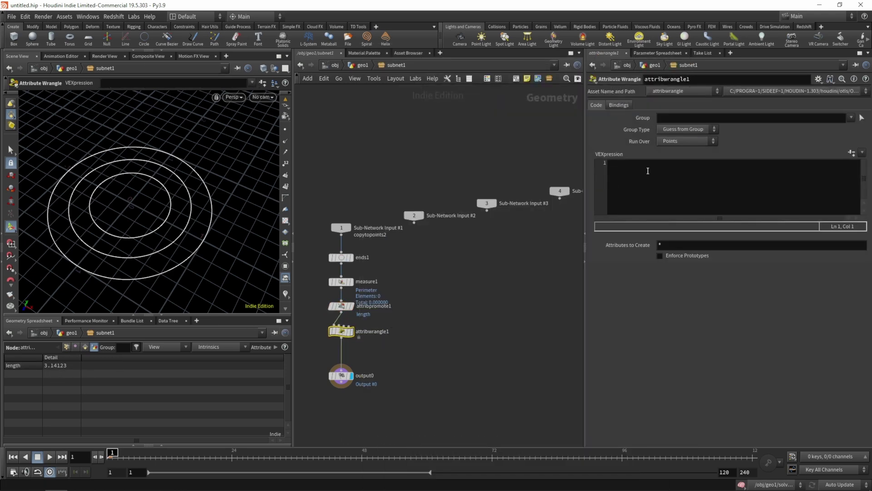
pyautogui.click(645, 182)
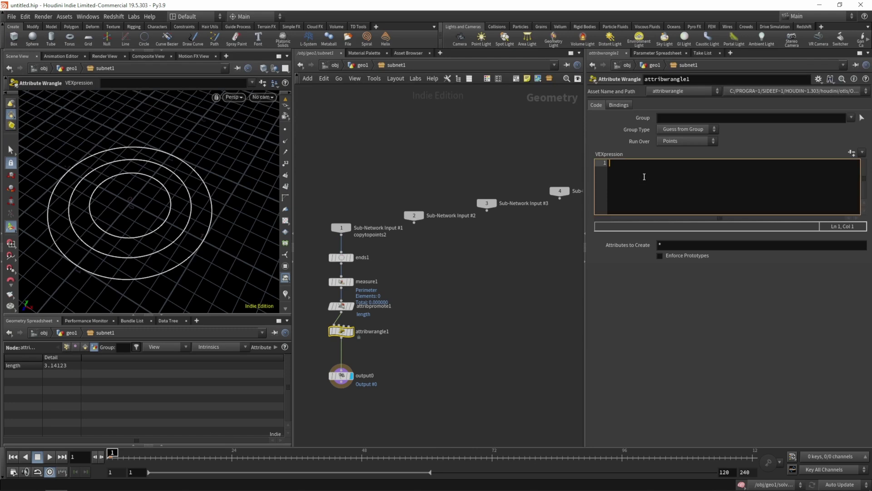
pyautogui.click(339, 306)
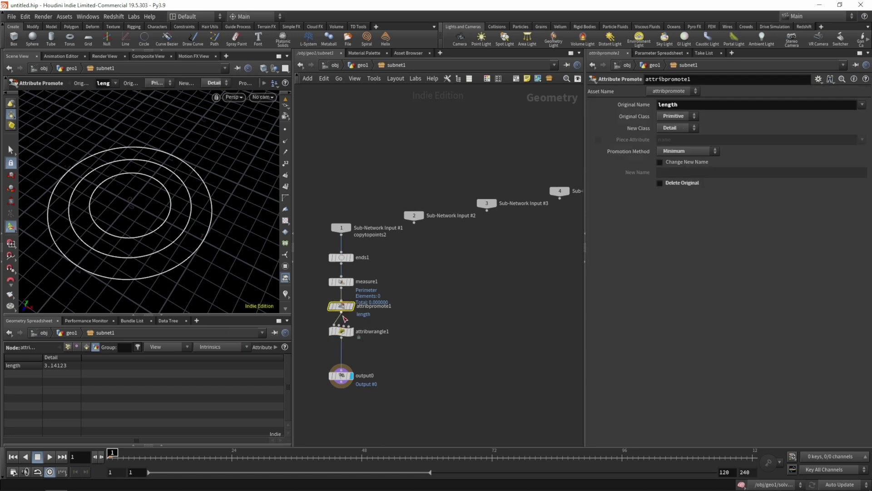
pyautogui.click(87, 346)
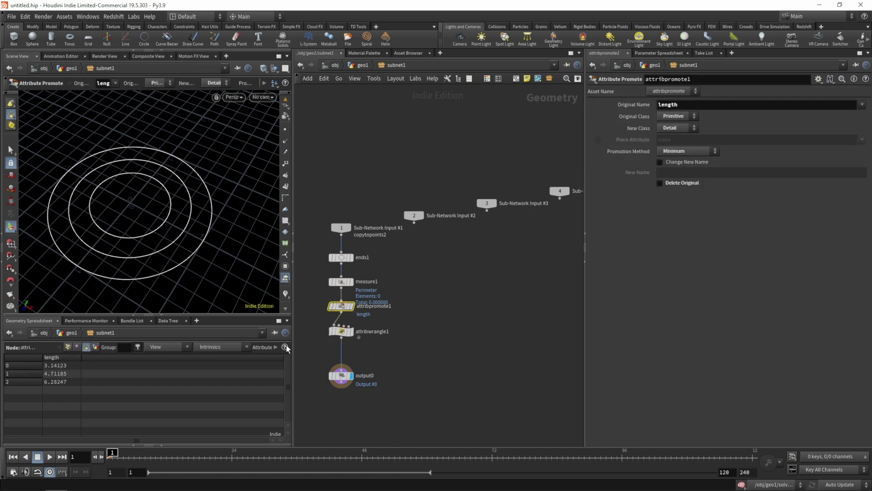
pyautogui.click(341, 331)
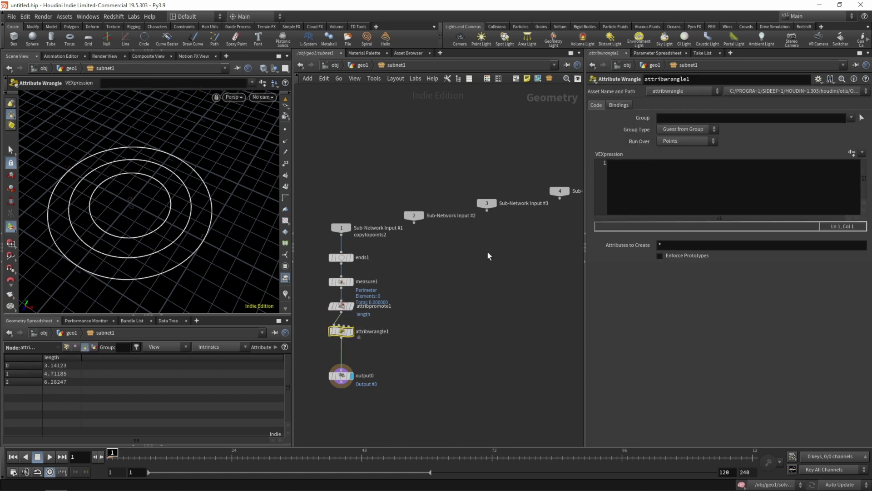
# Step: Write f@length /= detail(0, "length"); run over Primitives, giving lengths 1.0, 1.5 and 2.0
pyautogui.click(629, 179)
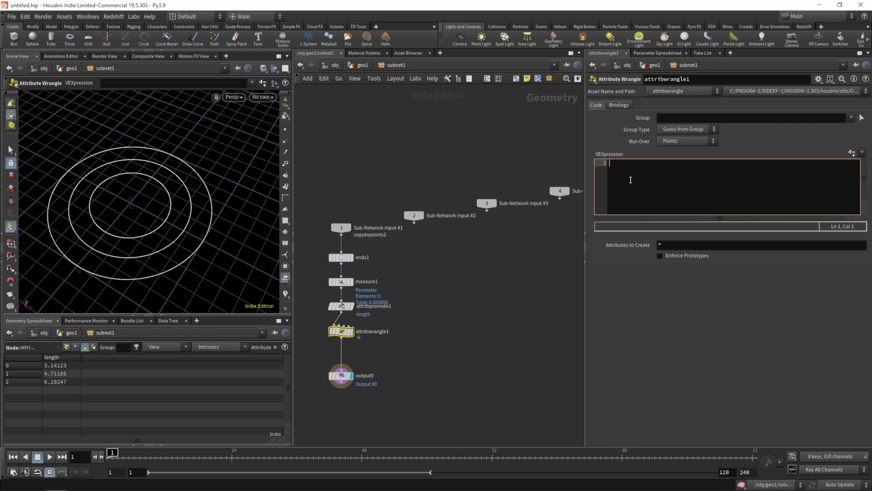
pyautogui.write('fW')
pyautogui.write('@')
pyautogui.write('length')
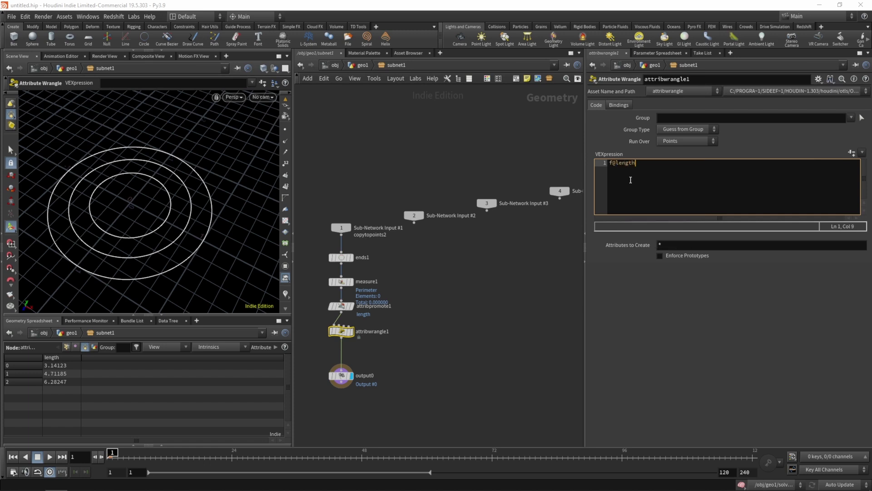
pyautogui.write(' /= deta')
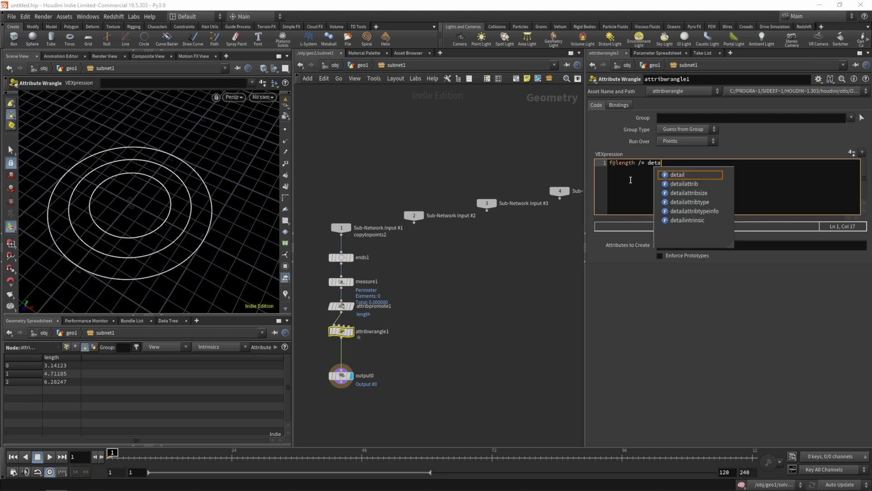
pyautogui.write('il(')
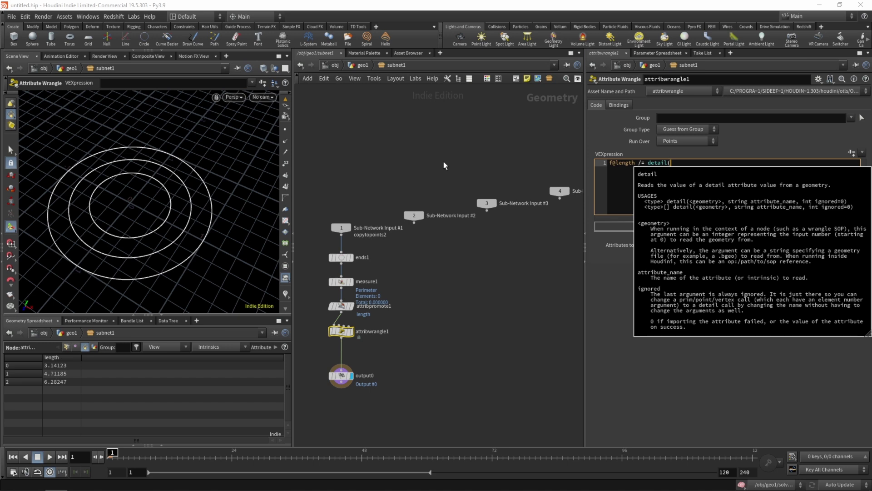
pyautogui.write('0, "')
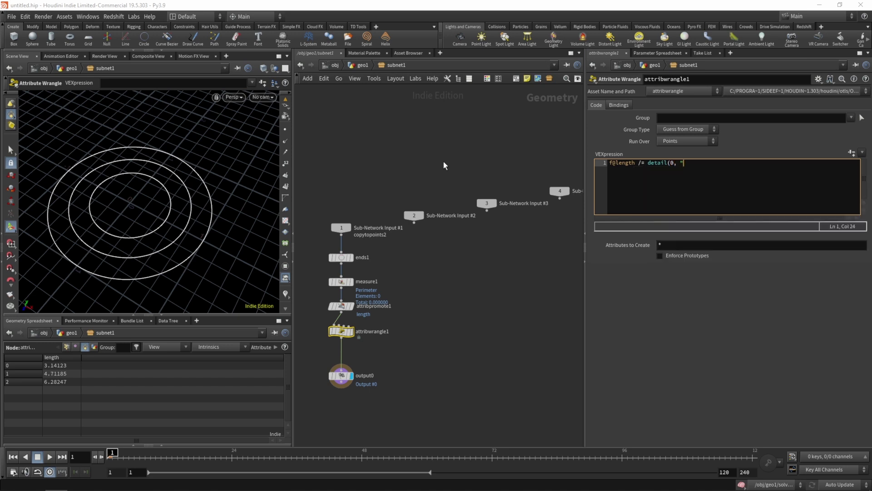
pyautogui.write('length");')
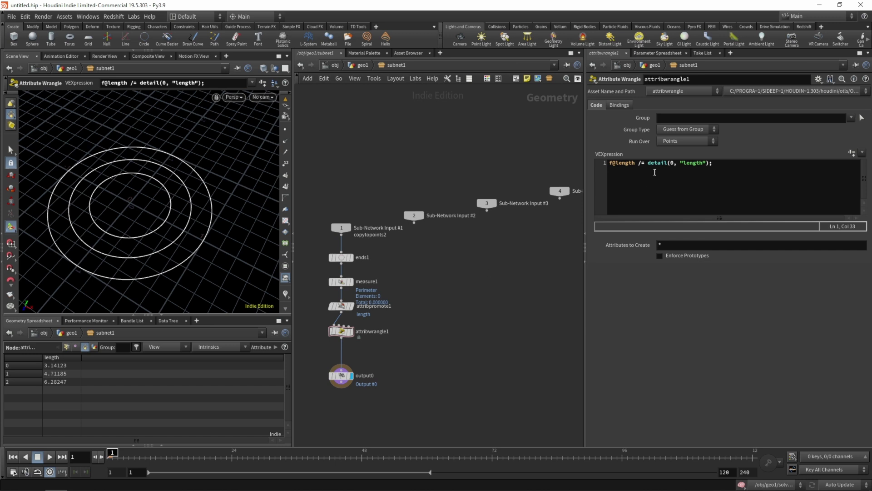
pyautogui.click(679, 141)
pyautogui.click(679, 159)
pyautogui.moveTo(411, 340); pyautogui.dragTo(410, 311, button='middle')
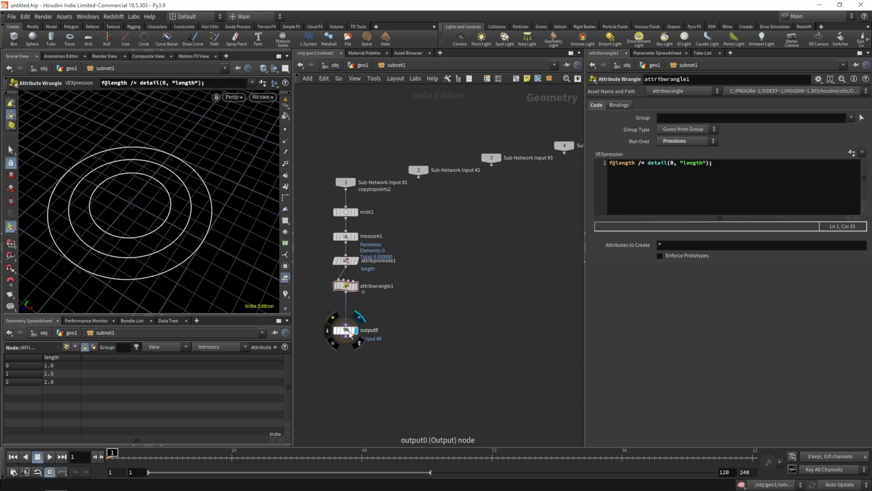
pyautogui.moveTo(348, 331); pyautogui.dragTo(348, 392)
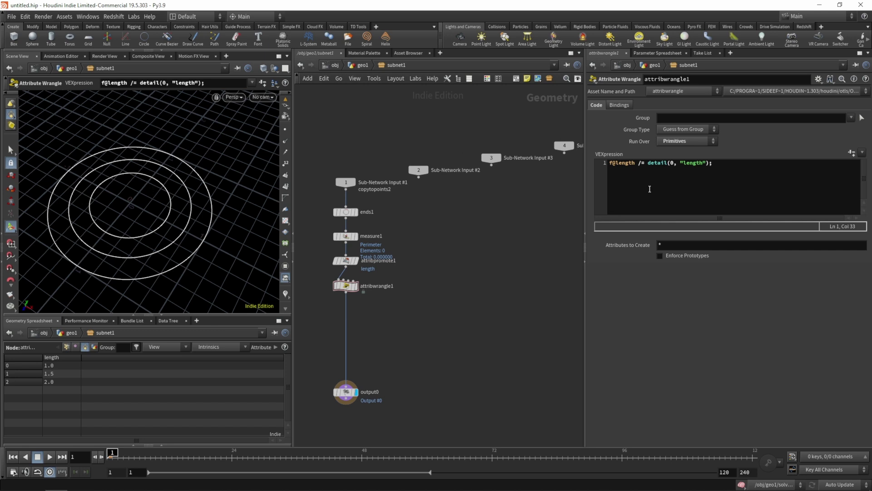
# Step: Rewrite the wrangle code as f@length = (f@length / detail(0, "length"));
pyautogui.click(713, 171)
pyautogui.click(642, 165)
pyautogui.press('BackSpace')
pyautogui.press('Right')
pyautogui.press('Right')
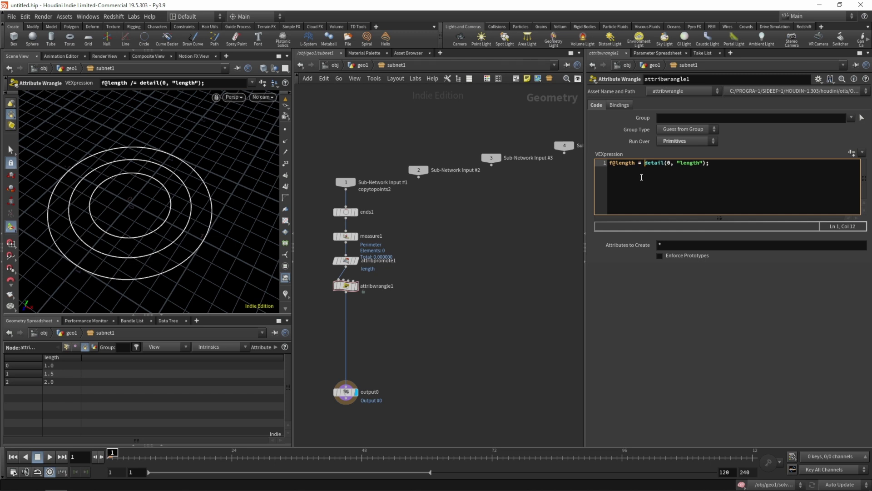
pyautogui.write('f@ln')
pyautogui.press('BackSpace')
pyautogui.press('BackSpace')
pyautogui.write('length /')
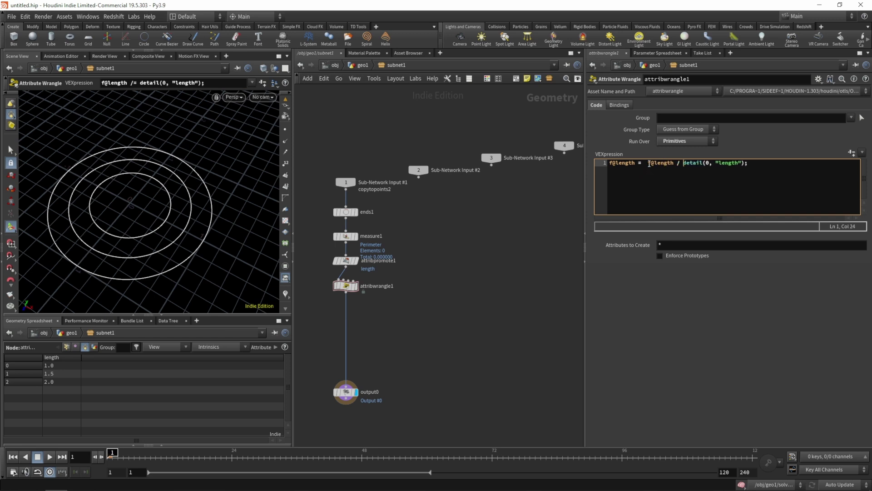
pyautogui.click(647, 165)
pyautogui.write('(')
pyautogui.click(747, 164)
pyautogui.write(')')
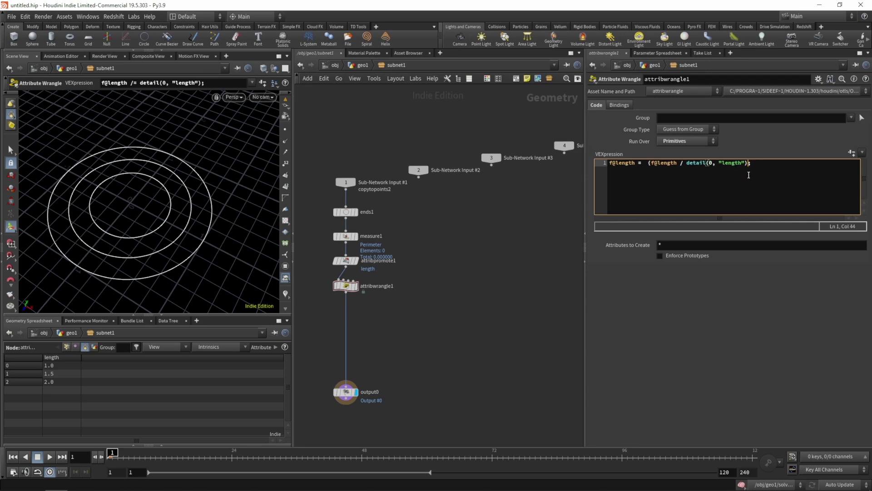
pyautogui.write(')')
pyautogui.click(495, 230)
# Step: Prefix the ratio with 1 / so the lengths become 1.0, 0.666667 and 0.5
pyautogui.click(648, 164)
pyautogui.write('1 /')
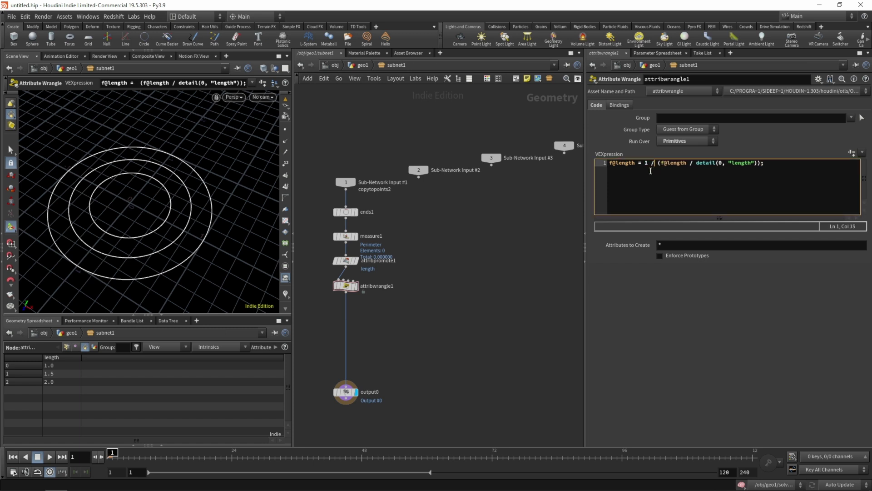
pyautogui.click(493, 257)
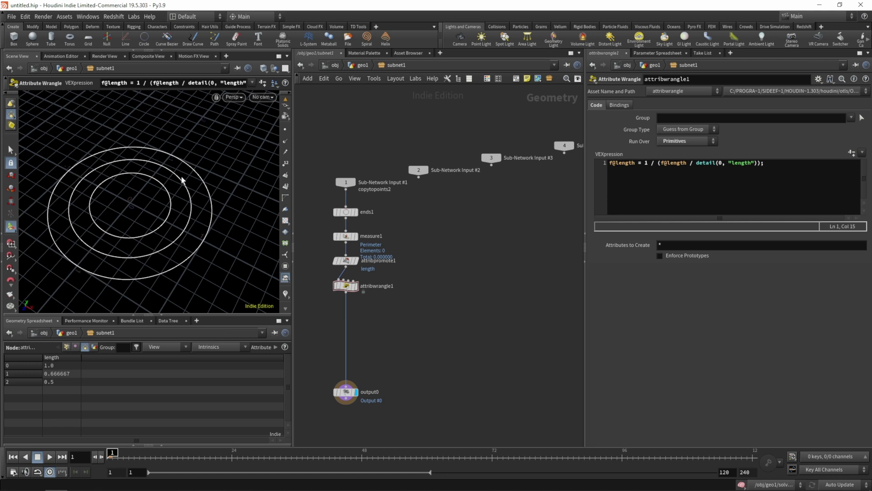
pyautogui.press('Tab')
pyautogui.press('Tab')
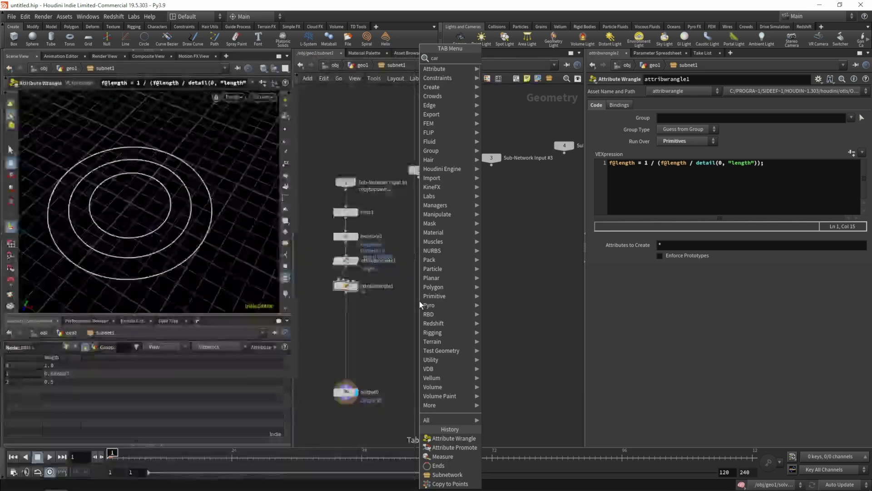
# Step: Insert a Carve node on the wire just before output0
pyautogui.write('car')
pyautogui.press('Return')
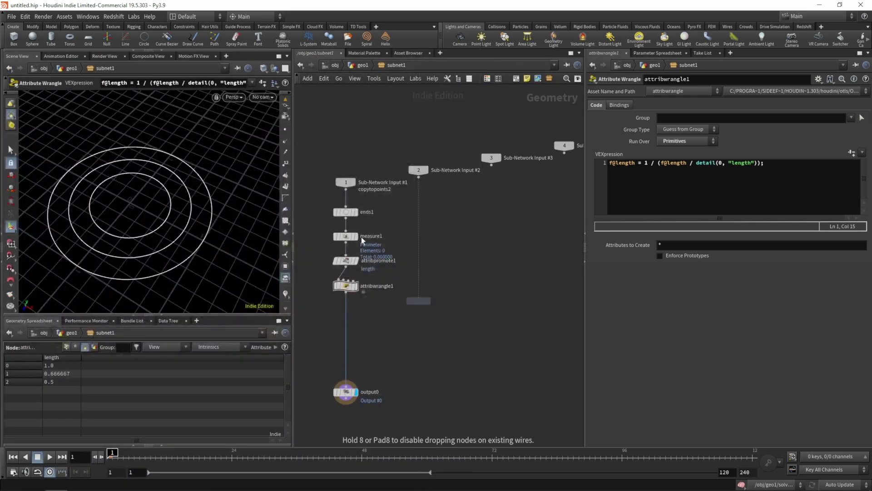
pyautogui.click(348, 333)
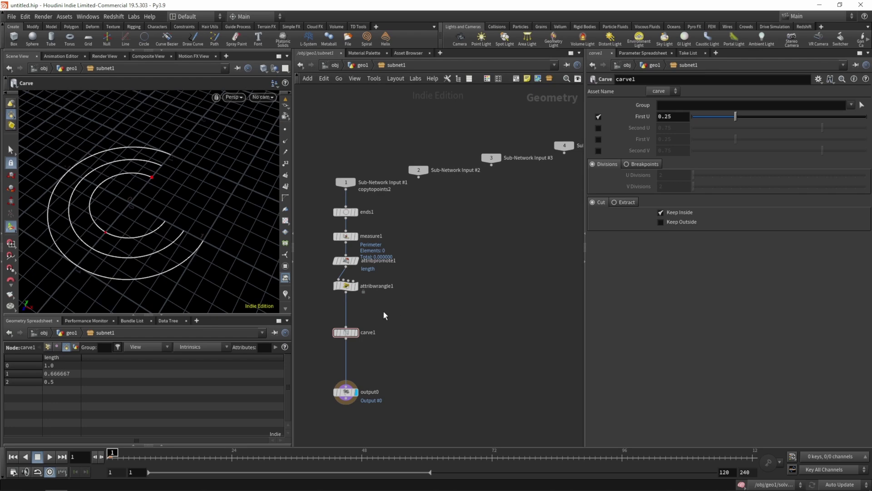
# Step: Wrap the carve in a For-Each Connected Piece loop fed by attribwrangle1 and outputting to output0
pyautogui.press('Tab')
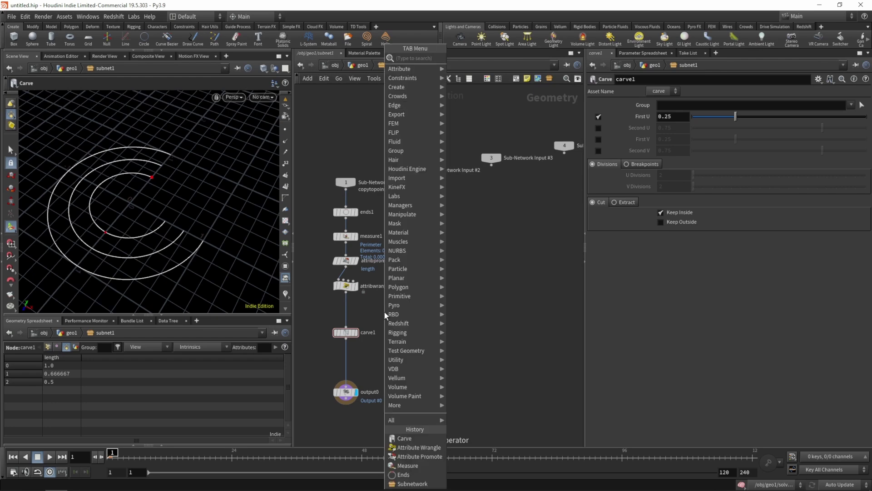
pyautogui.write('connet')
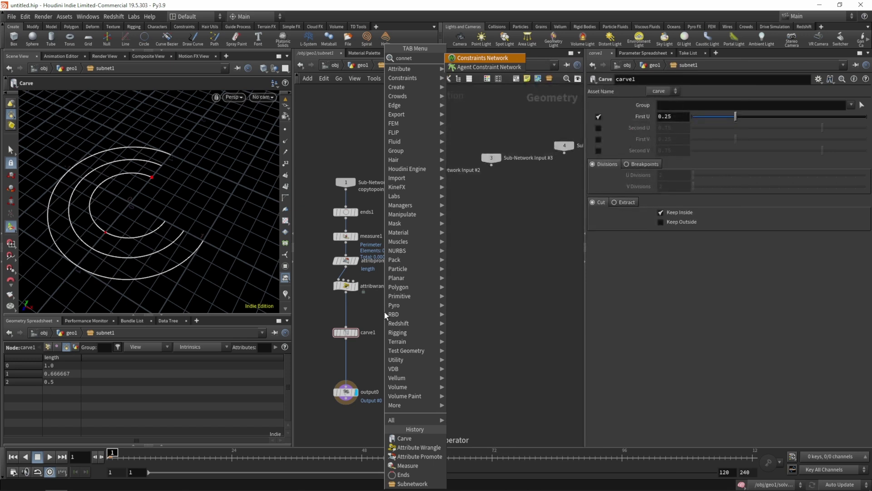
pyautogui.press('BackSpace')
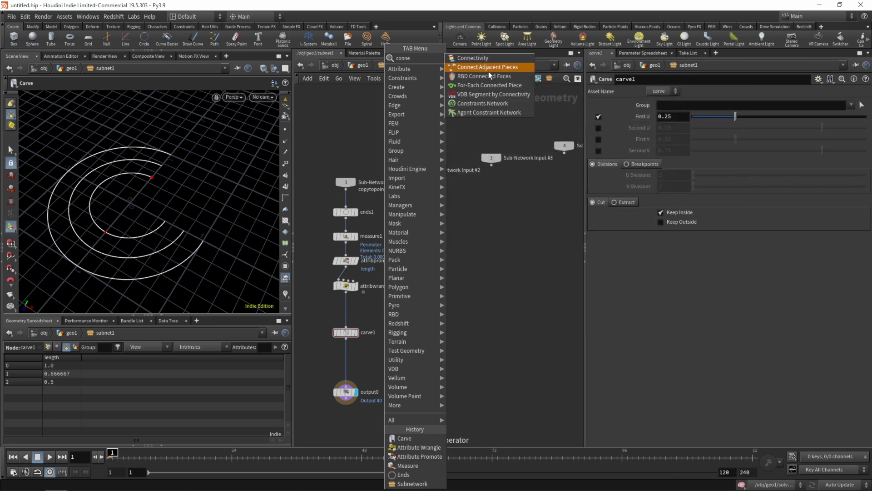
pyautogui.click(486, 86)
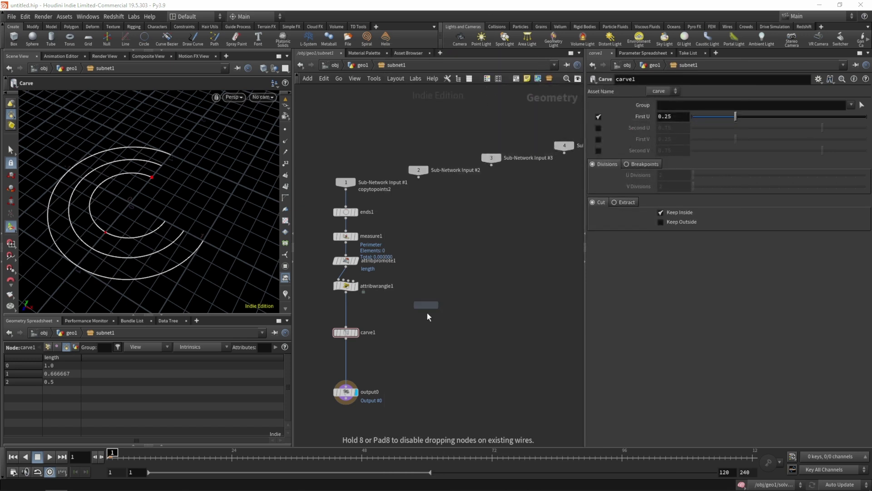
pyautogui.click(390, 312)
pyautogui.moveTo(346, 392); pyautogui.dragTo(346, 425)
pyautogui.moveTo(346, 291); pyautogui.dragTo(420, 357)
pyautogui.moveTo(391, 394); pyautogui.dragTo(332, 392)
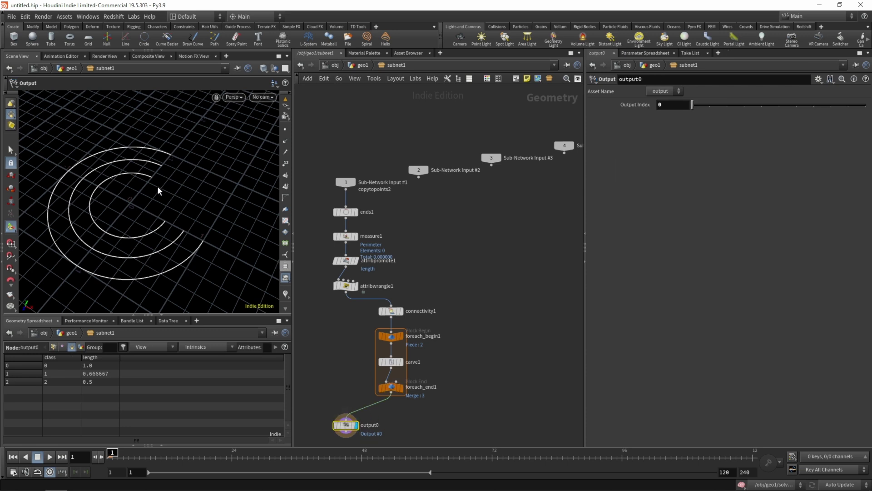
# Step: Set carve1's First U to the expression prim(0, 0, "length", 0)
pyautogui.click(391, 361)
pyautogui.moveTo(736, 117)
pyautogui.mouseDown()
pyautogui.moveTo(754, 118)
pyautogui.moveTo(743, 117)
pyautogui.mouseUp()
pyautogui.click(678, 117)
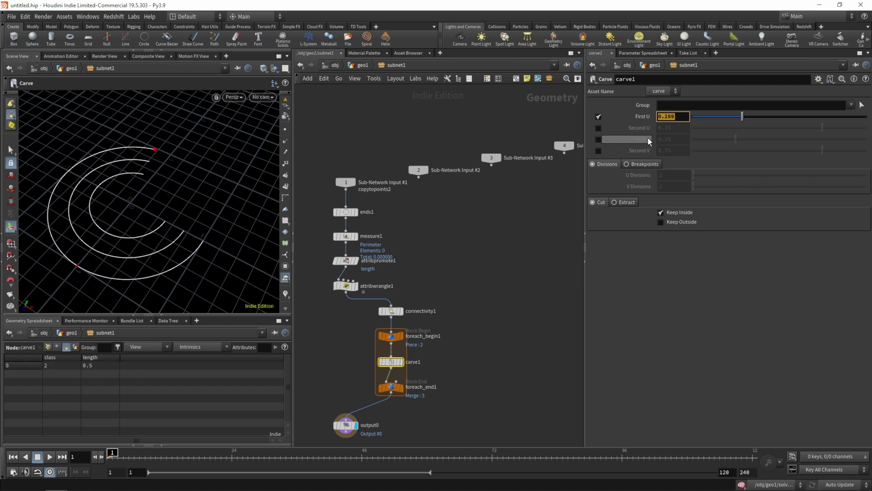
pyautogui.write('prim(')
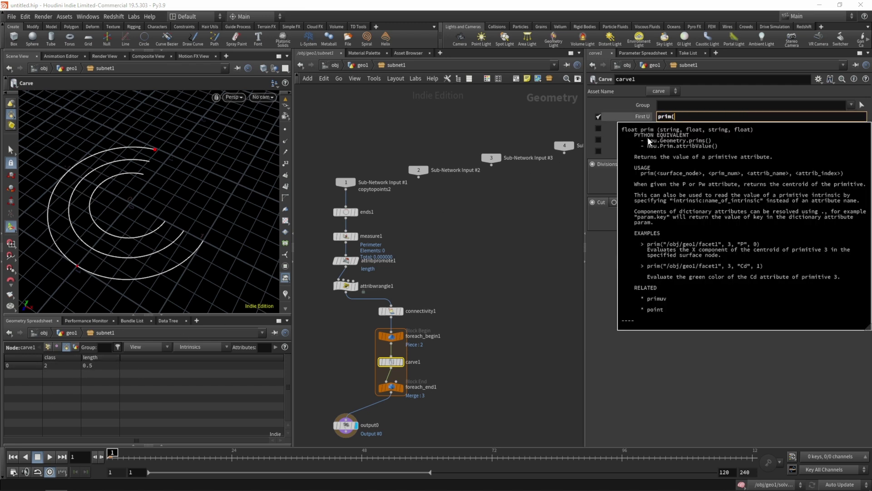
pyautogui.write('0,')
pyautogui.write('0, "length')
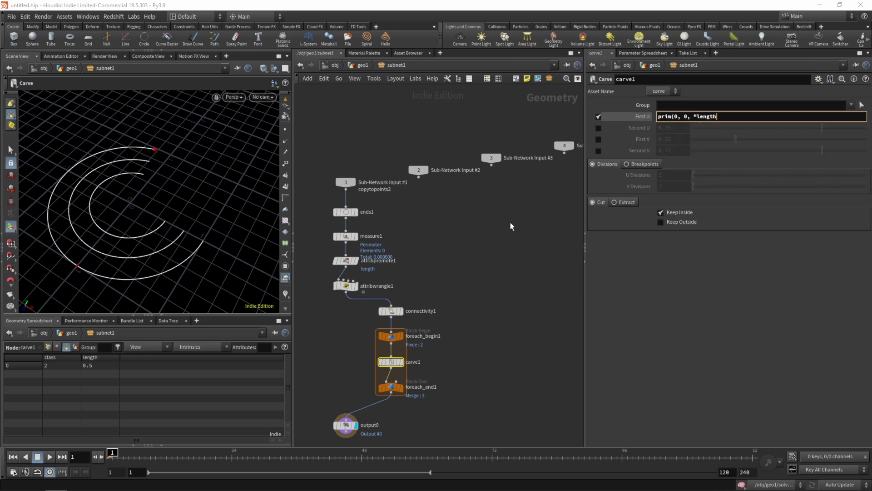
pyautogui.write('"')
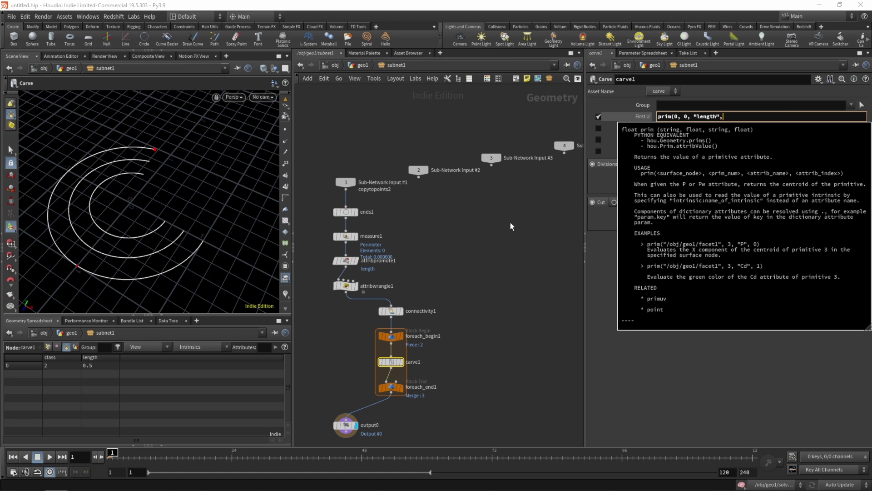
pyautogui.write(', 0)')
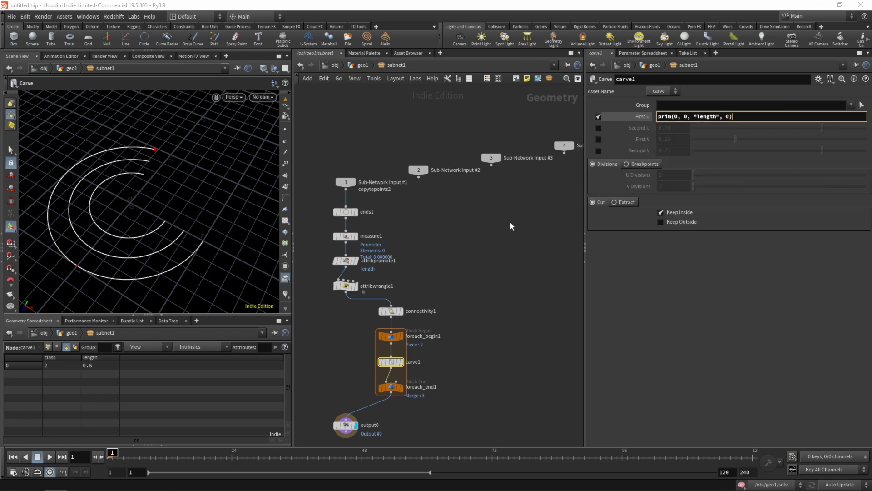
pyautogui.press('Return')
pyautogui.click(430, 267)
pyautogui.scroll(-1, 373, 377)
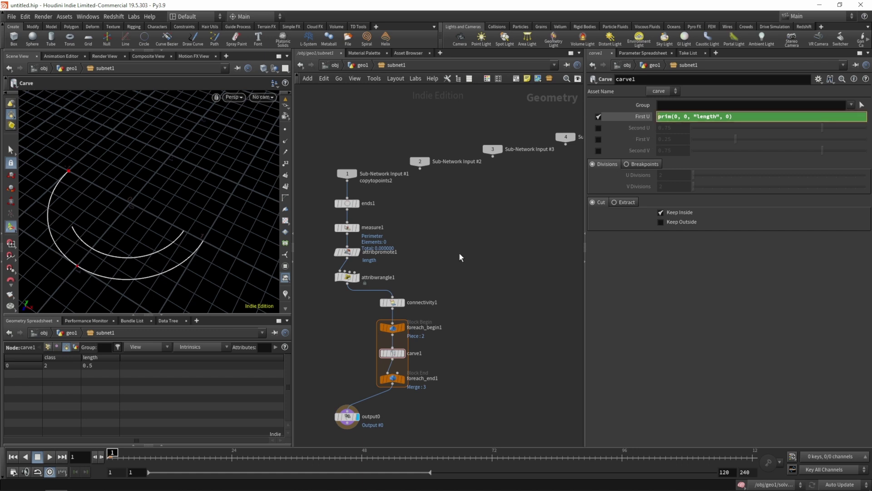
# Step: Turn on Single Pass on foreach_end1 to inspect one piece
pyautogui.click(636, 117)
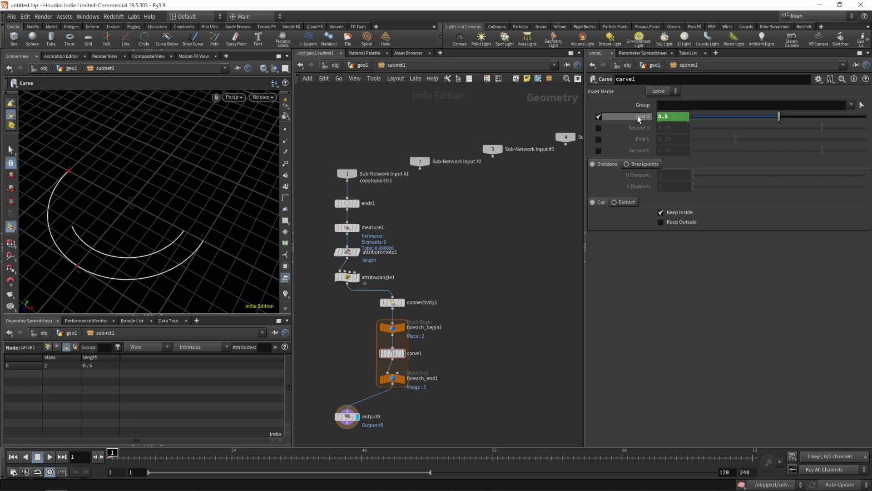
pyautogui.moveTo(406, 372); pyautogui.dragTo(354, 387)
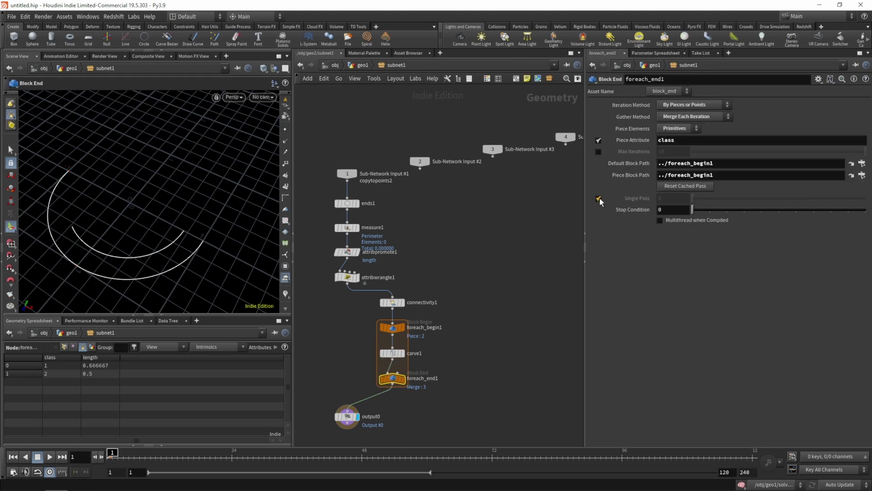
pyautogui.click(598, 198)
# Step: Change First U to 1 - prim(0, 0, "length", 0) and turn Single Pass back off
pyautogui.click(393, 353)
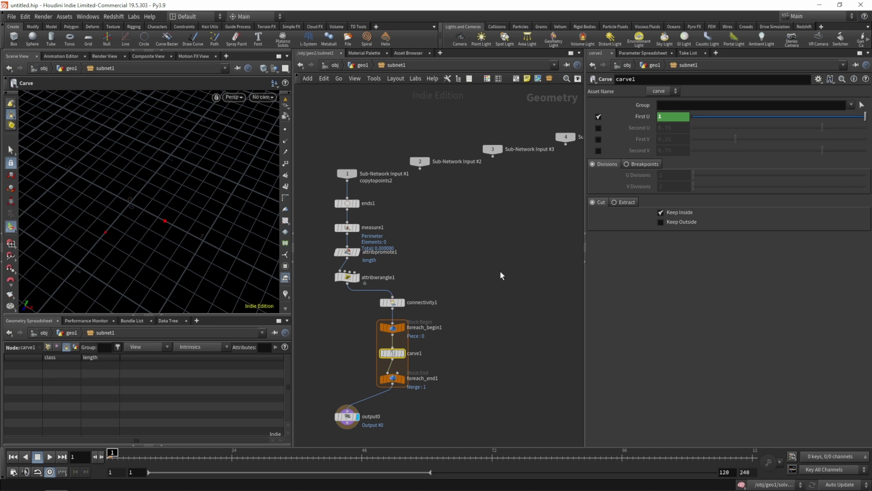
pyautogui.click(643, 116)
pyautogui.click(659, 116)
pyautogui.write('1 - prim(0, 0, "length", 0')
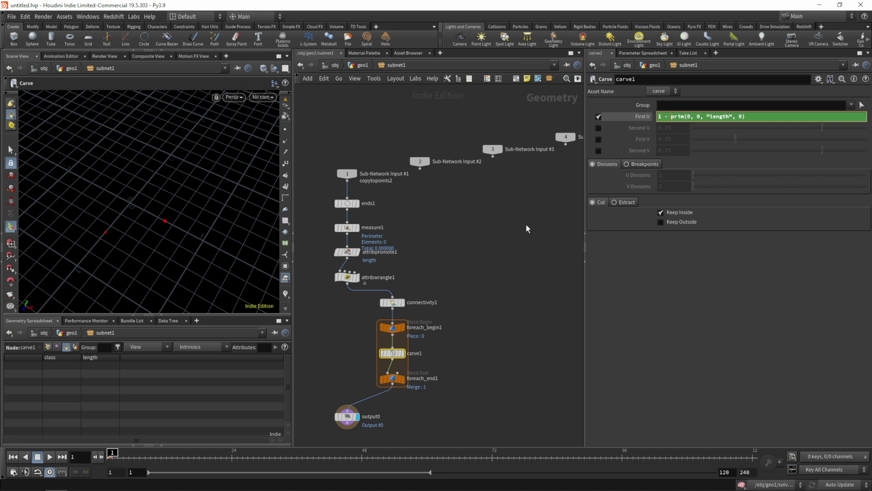
pyautogui.click(532, 224)
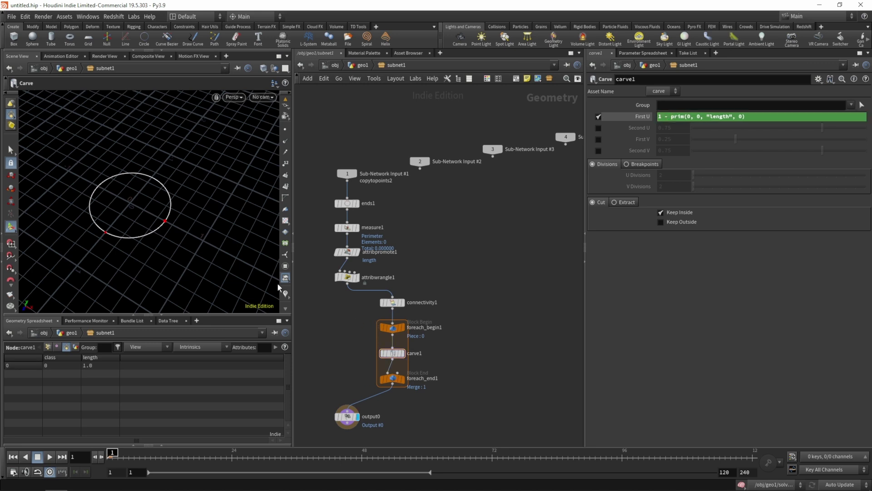
pyautogui.click(393, 379)
pyautogui.click(598, 198)
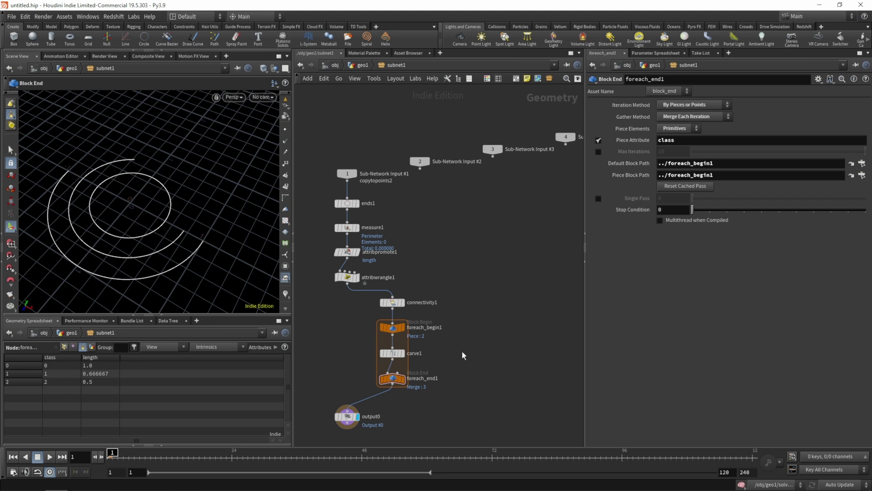
# Step: Inside subnet1, insert a Reverse node between ends1 and measure1
pyautogui.press('u')
pyautogui.moveTo(490, 295); pyautogui.dragTo(483, 255, button='middle')
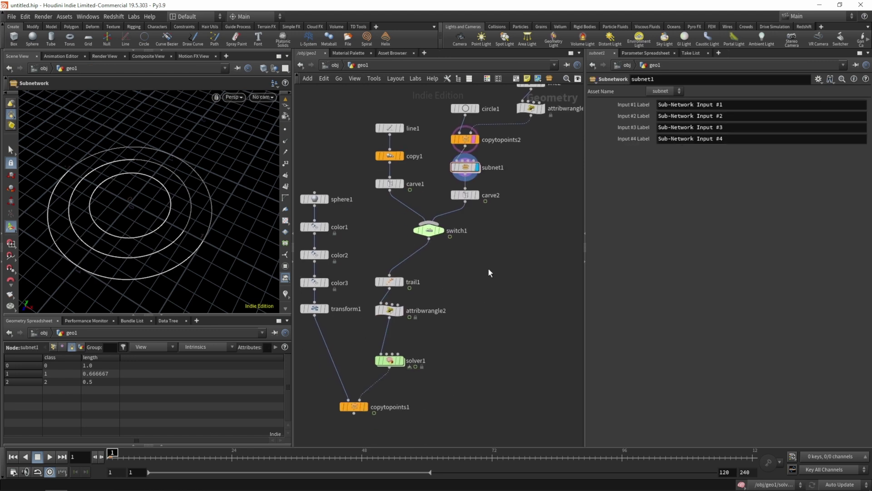
pyautogui.doubleClick(466, 167)
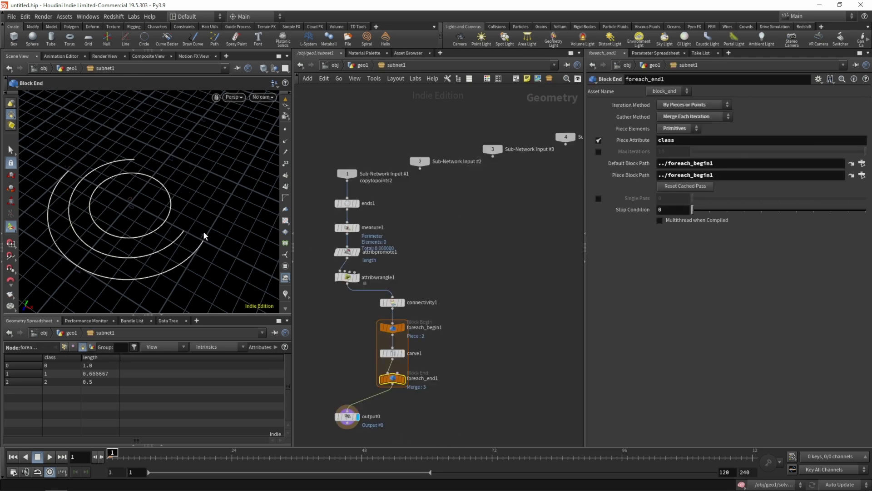
pyautogui.press('Tab')
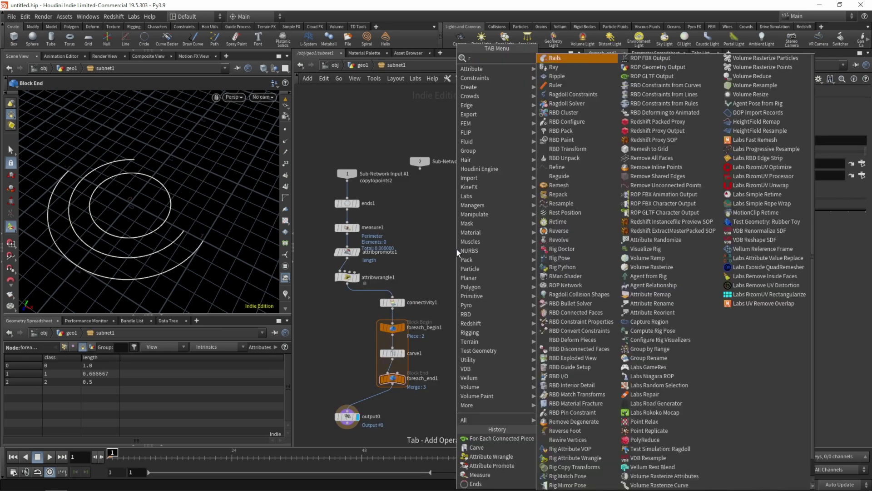
pyautogui.press('Return')
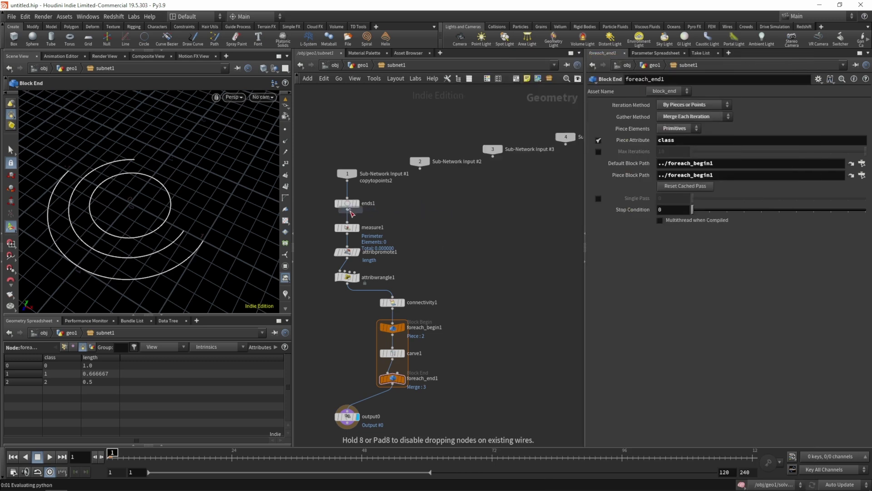
pyautogui.click(348, 216)
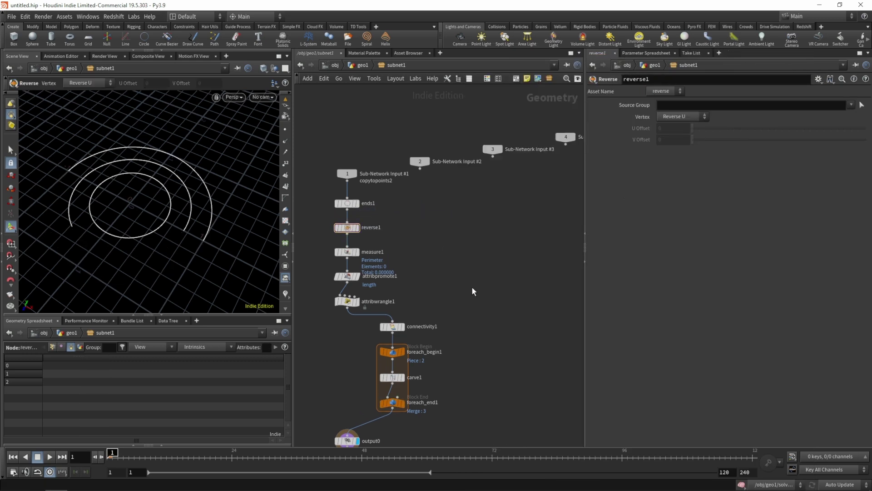
# Step: Display copytopoints1 at geo1 level, check carve2's keyframed First U, and play the animation
pyautogui.press('u')
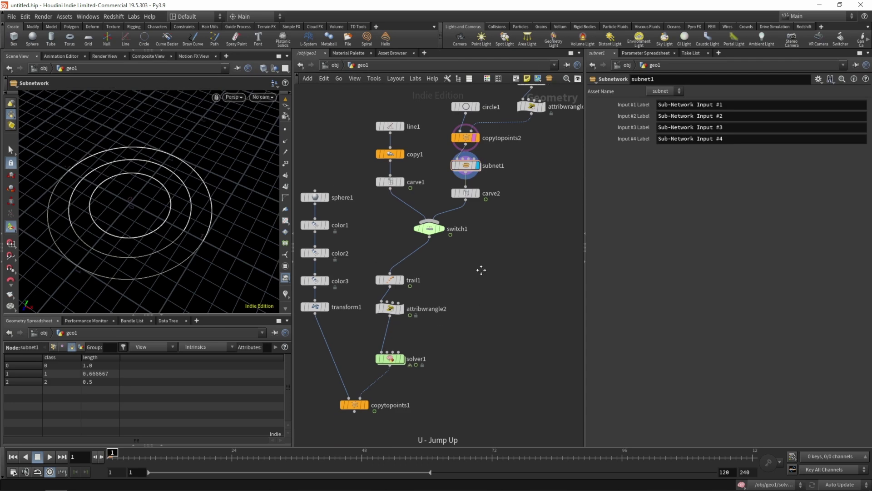
pyautogui.click(366, 402)
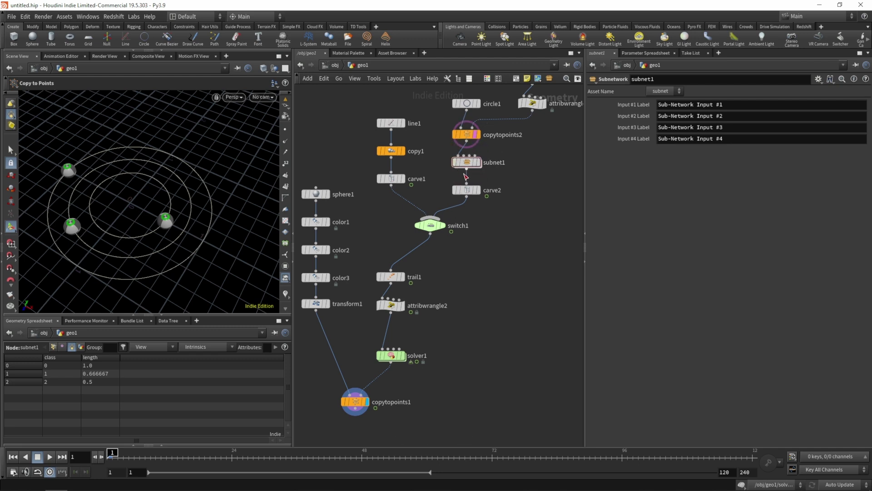
pyautogui.click(467, 190)
pyautogui.keyDown('alt'); pyautogui.click(647, 116); pyautogui.keyUp('alt')
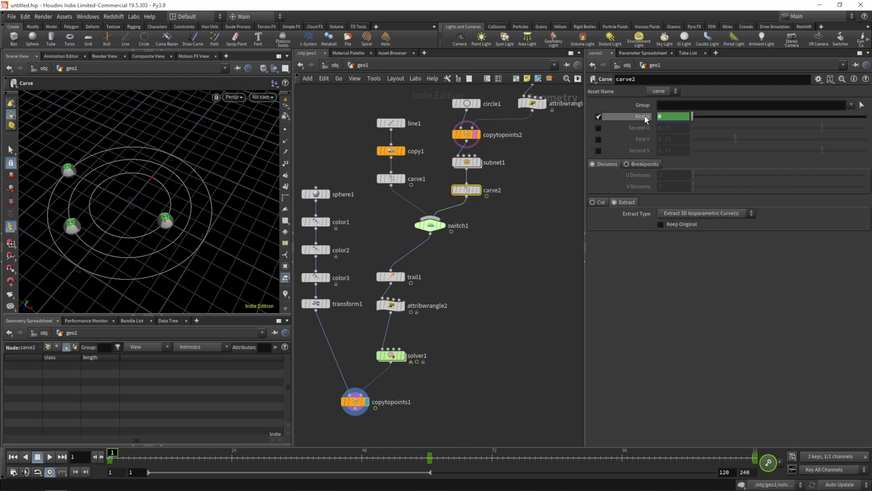
pyautogui.click(481, 277)
pyautogui.press('Up')
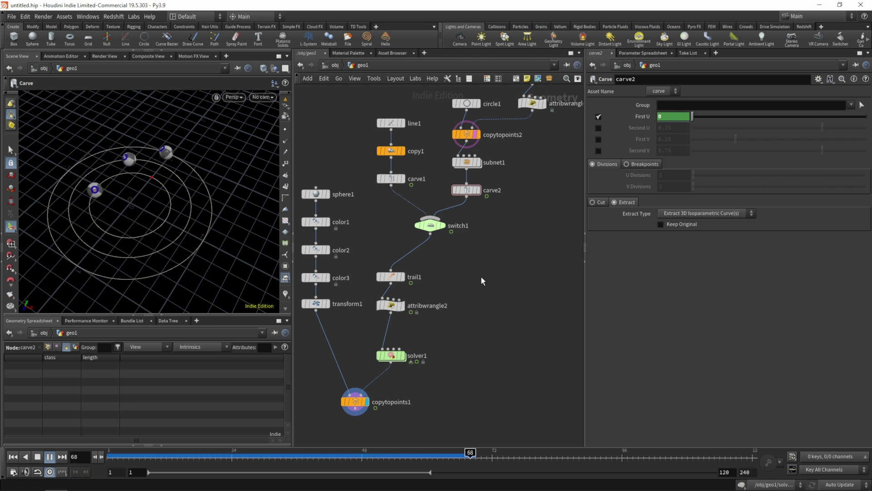
pyautogui.hotkey('ctrl', 'Up')
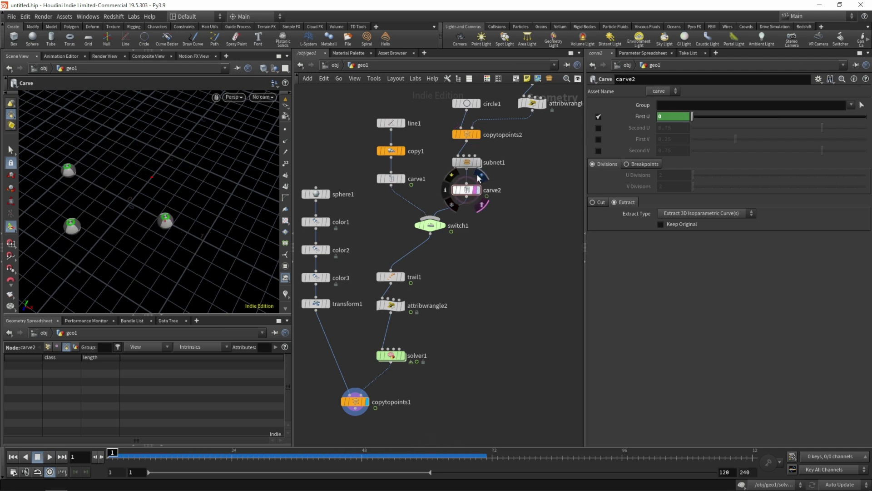
pyautogui.moveTo(477, 167)
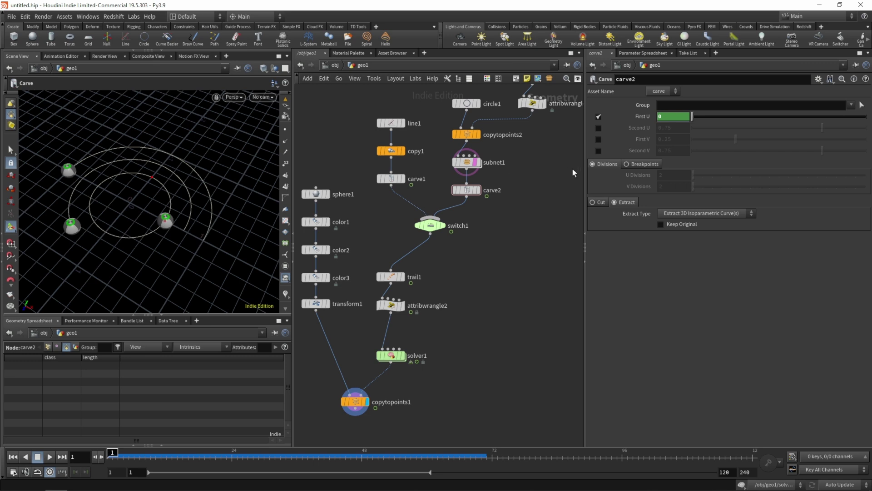
pyautogui.click(651, 117)
pyautogui.click(638, 118)
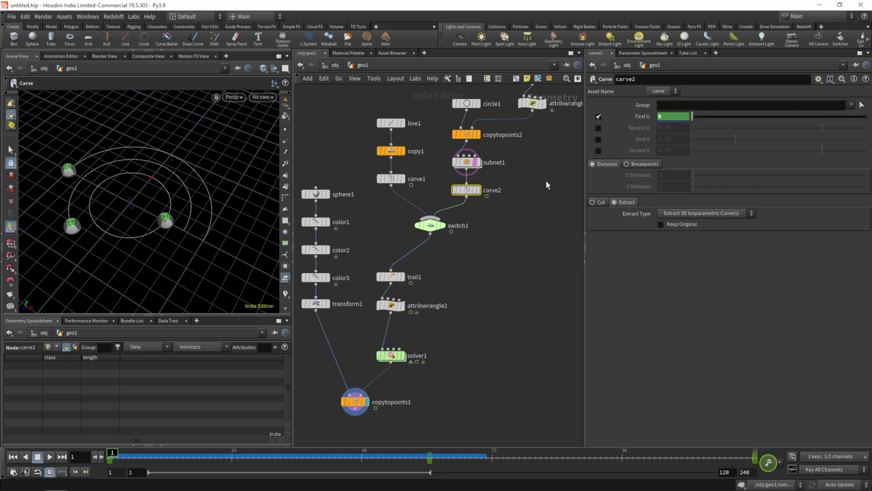
# Step: Pick another Reverse node from the node search
pyautogui.press('Tab')
pyautogui.write('rev')
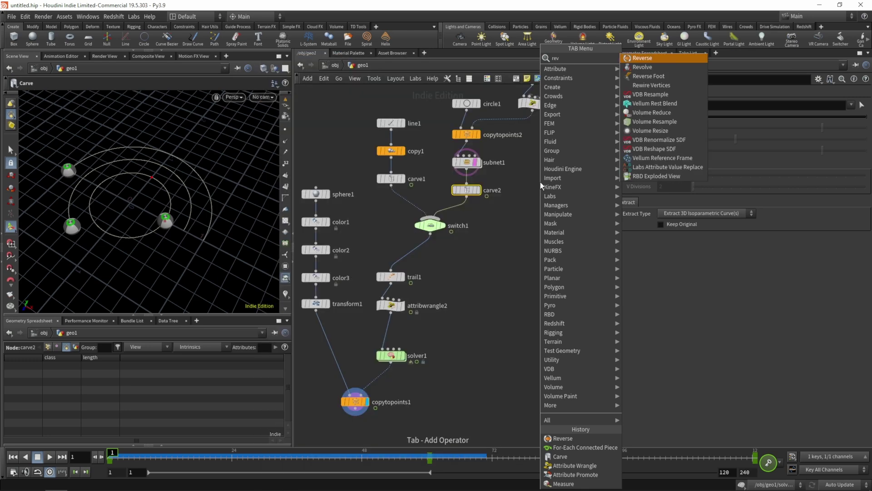
pyautogui.press('Return')
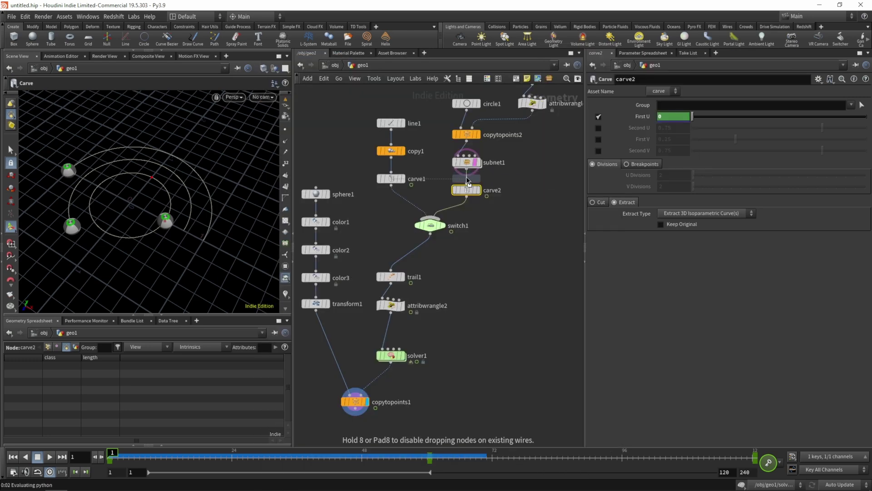
# Step: Insert reverse2 between foreach_end1 and output0 in subnet1, then play the animation from geo1
pyautogui.click(466, 177)
pyautogui.doubleClick(467, 162)
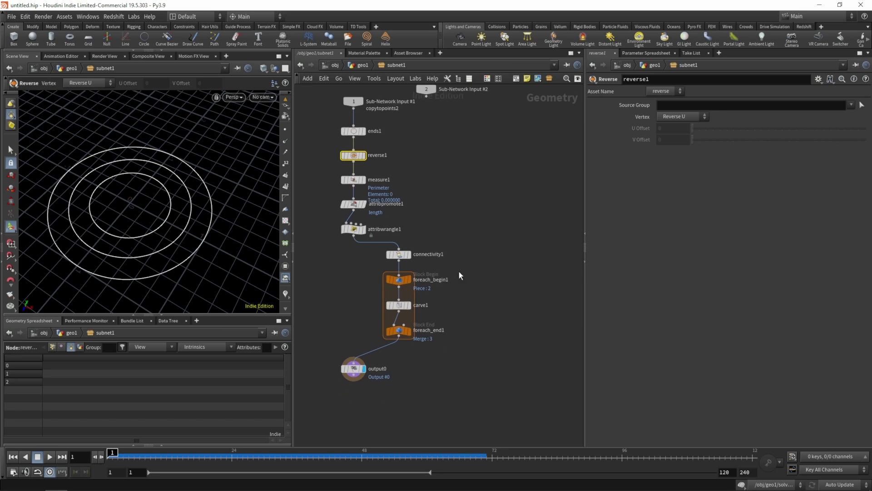
pyautogui.moveTo(353, 369); pyautogui.dragTo(353, 392)
pyautogui.press('Tab')
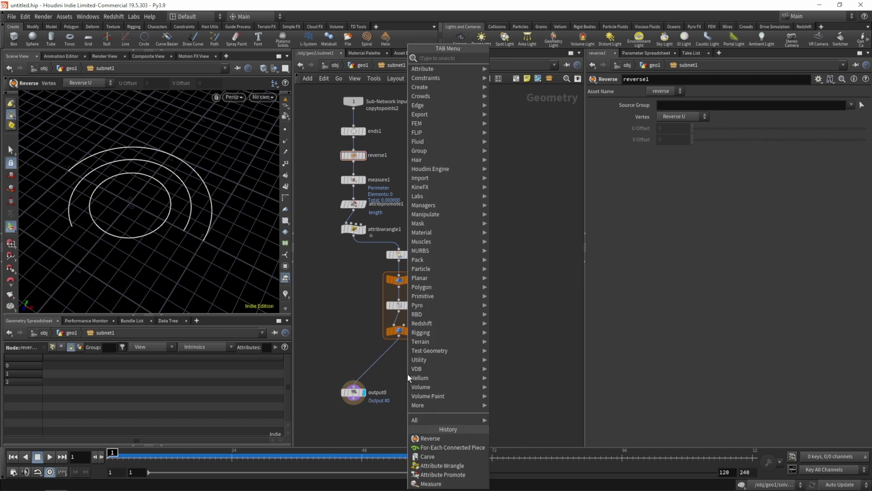
pyautogui.press('Return')
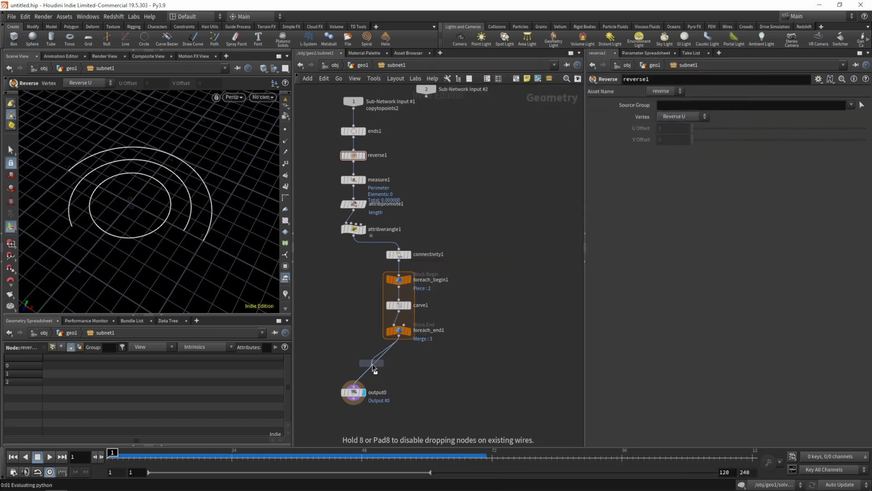
pyautogui.click(358, 364)
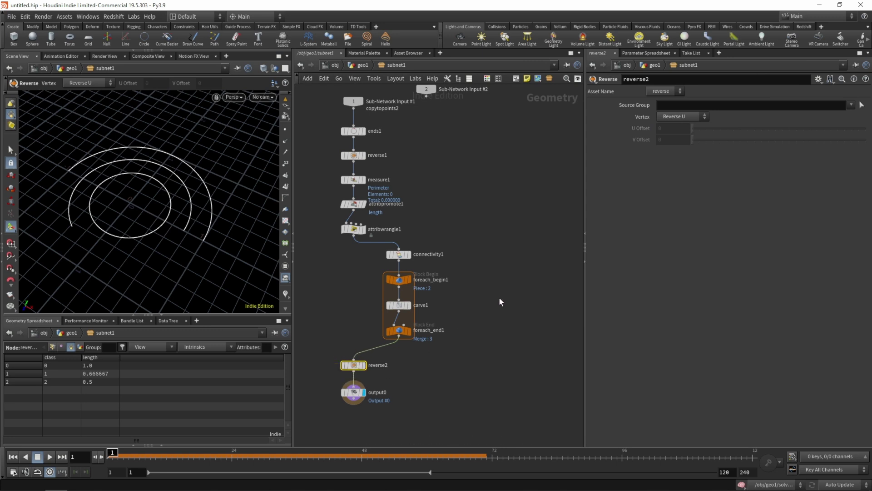
pyautogui.press('u')
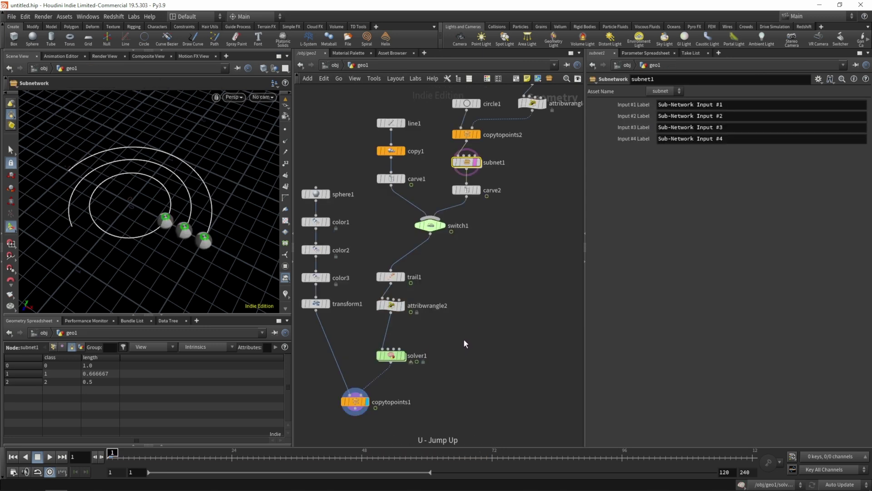
pyautogui.press('Up')
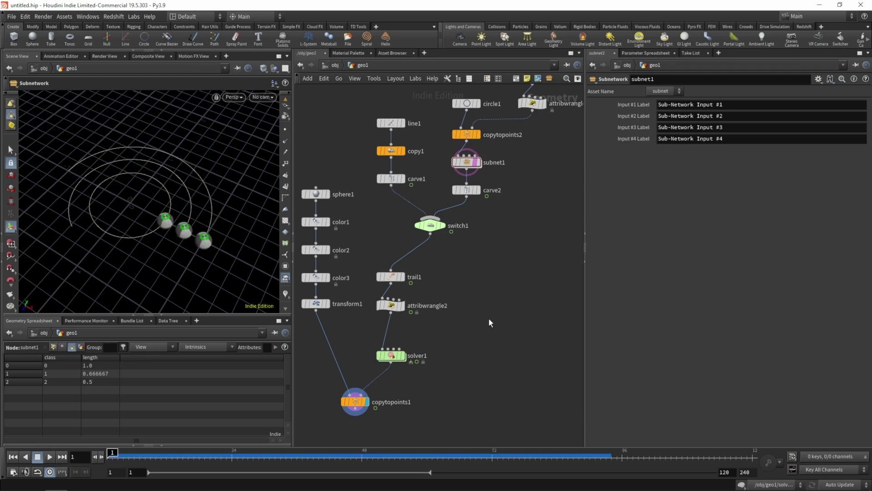
# Step: Raise line2's Points from 3 to 5
pyautogui.click(466, 134)
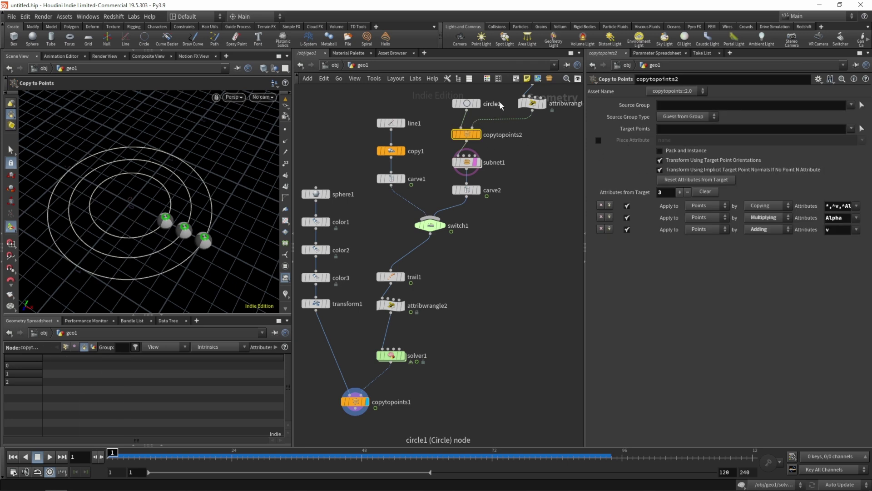
pyautogui.moveTo(493, 91); pyautogui.dragTo(473, 153, button='middle')
pyautogui.click(512, 139)
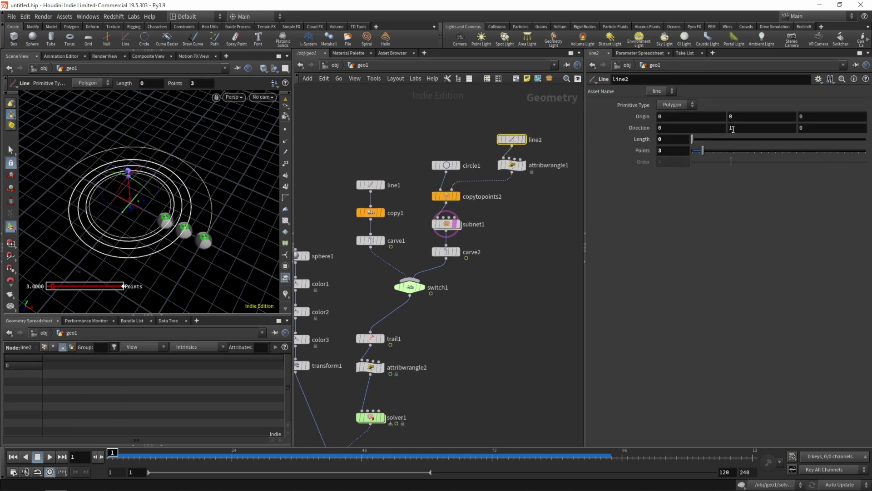
pyautogui.moveTo(654, 150); pyautogui.dragTo(667, 150, button='middle')
# Step: Orbit the view, select copytopoints1, and play the five-sphere animation
pyautogui.press('Escape')
pyautogui.moveTo(214, 211); pyautogui.dragTo(186, 206)
pyautogui.moveTo(354, 442); pyautogui.dragTo(384, 362, button='middle')
pyautogui.click(373, 387)
pyautogui.press('Up')
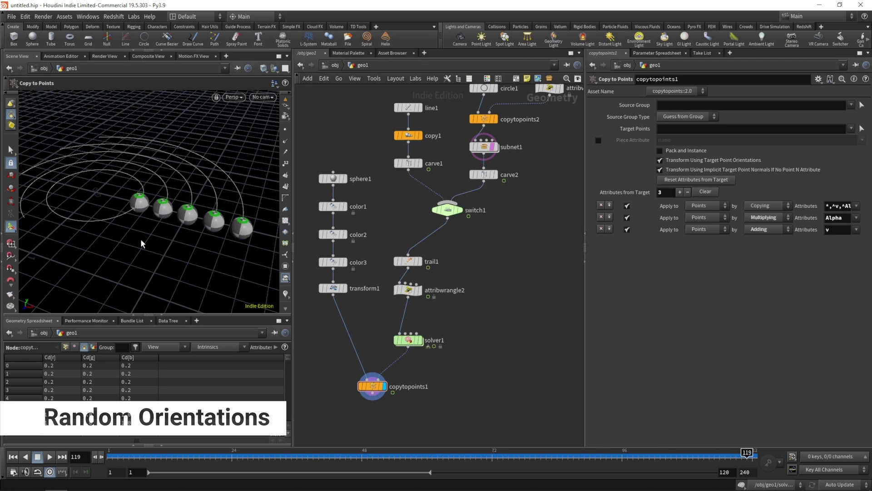
# Step: Return to frame 1 and orbit the view over the five spheres
pyautogui.hotkey('ctrl', 'Up')
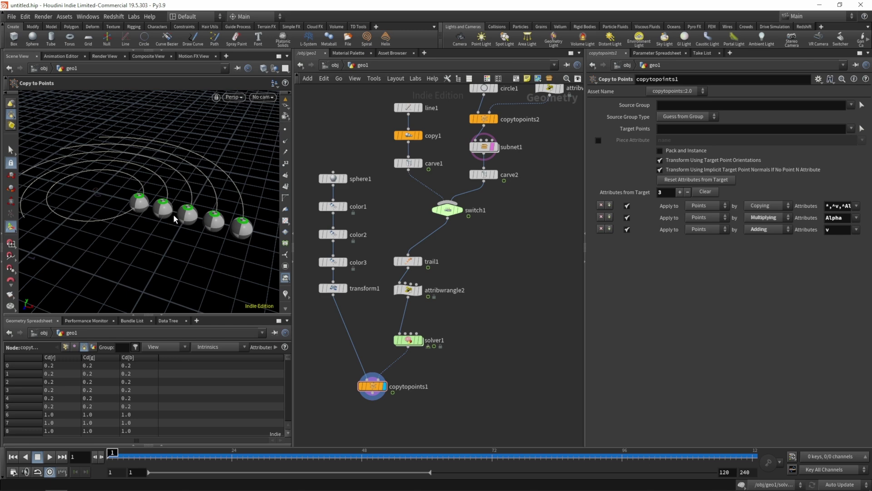
pyautogui.press('Escape')
pyautogui.moveTo(179, 219); pyautogui.dragTo(191, 200)
pyautogui.press('Return')
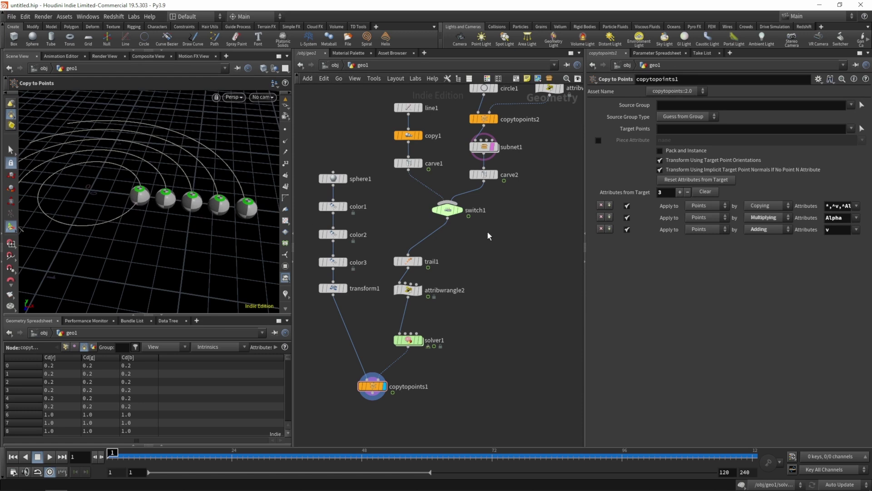
# Step: Inspect attribwrangle2's v@N {0,1,0} and v@up {0,0,1} code lines
pyautogui.click(408, 301)
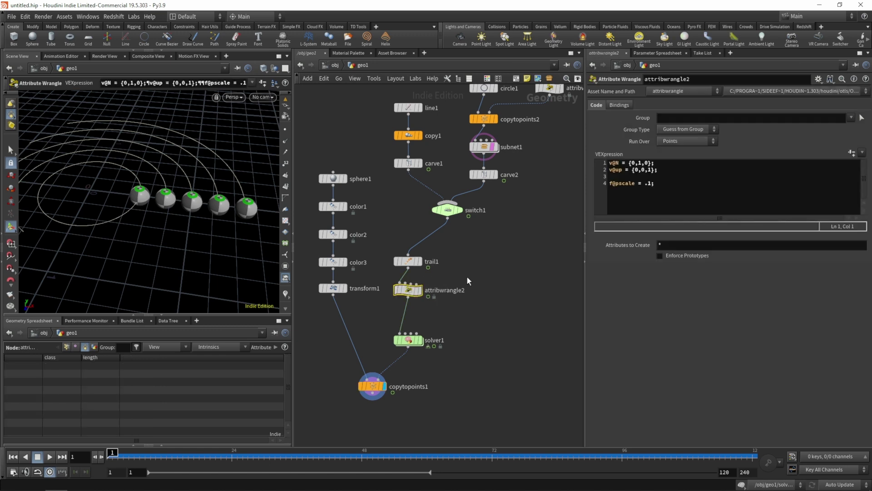
pyautogui.moveTo(658, 170); pyautogui.dragTo(609, 163)
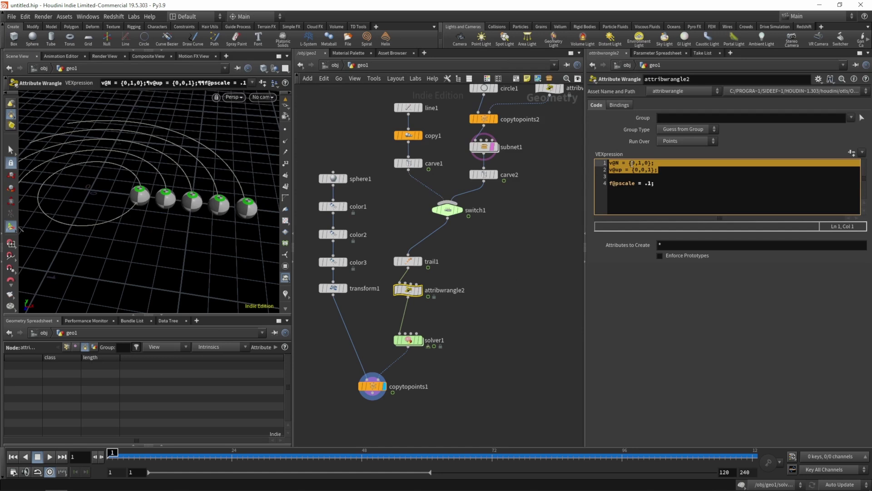
pyautogui.click(469, 319)
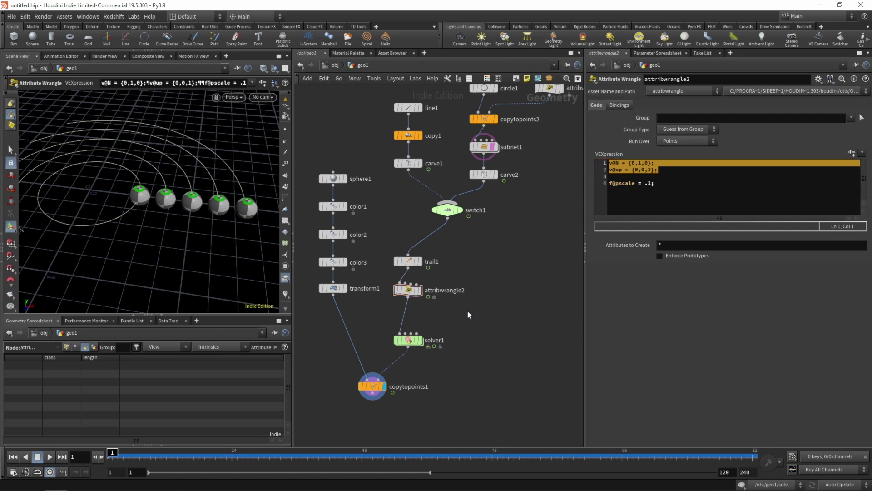
# Step: Duplicate attribwrangle2 beside itself as attribwrangle3
pyautogui.press('Tab')
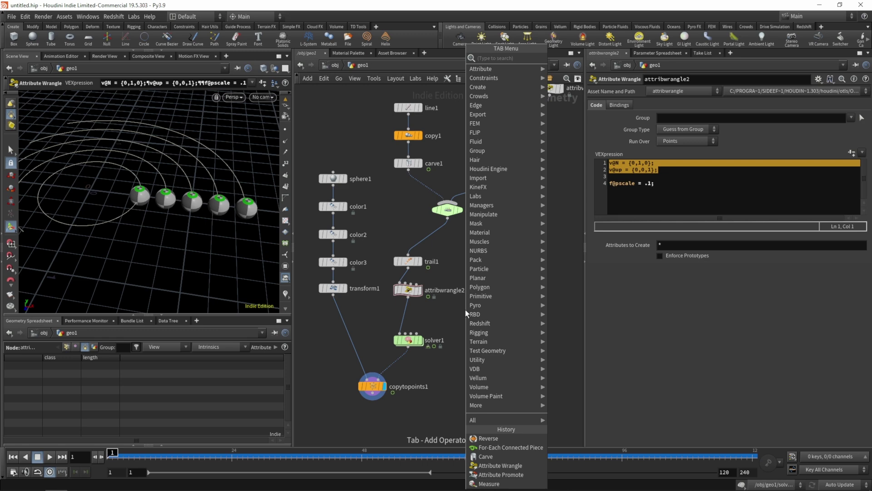
pyautogui.write('aw')
pyautogui.press('Return')
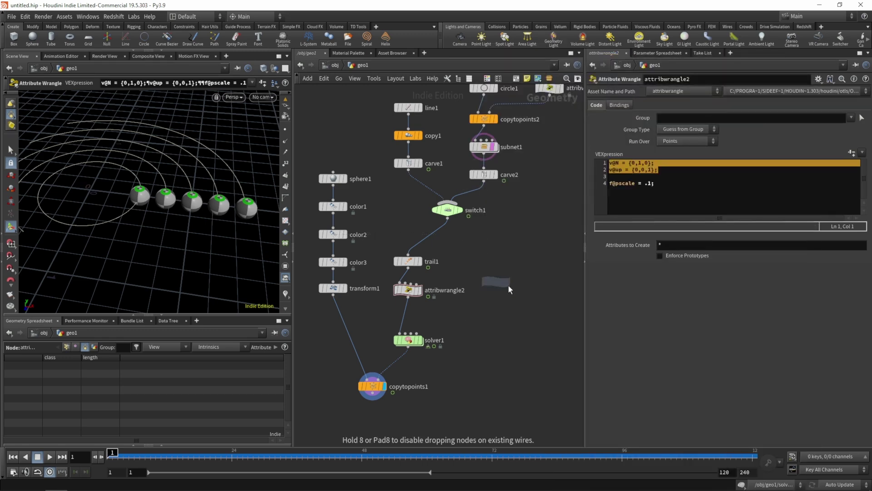
pyautogui.press('Escape')
pyautogui.keyDown('alt'); pyautogui.moveTo(408, 290); pyautogui.dragTo(499, 293); pyautogui.keyUp('alt')
# Step: Insert a switch before solver1 with attribwrangle3 as second input, Select Input 1, then edit attribwrangle3's N
pyautogui.press('Tab')
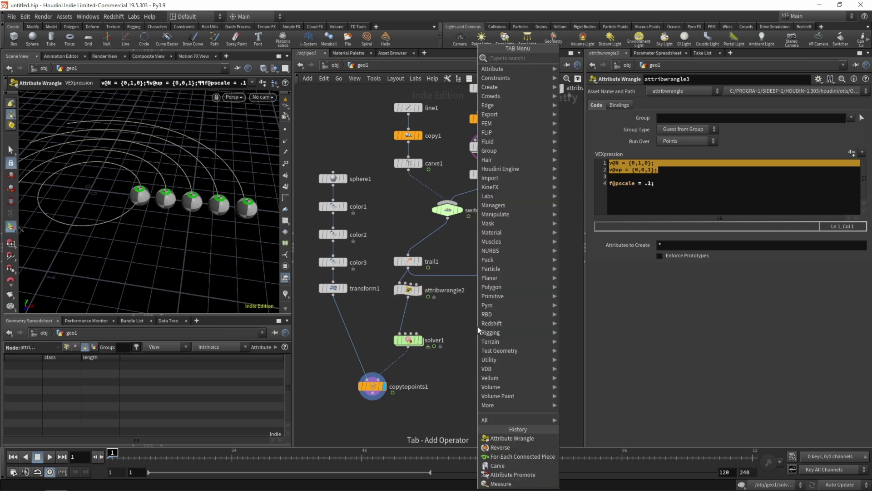
pyautogui.write('null')
pyautogui.press('Return')
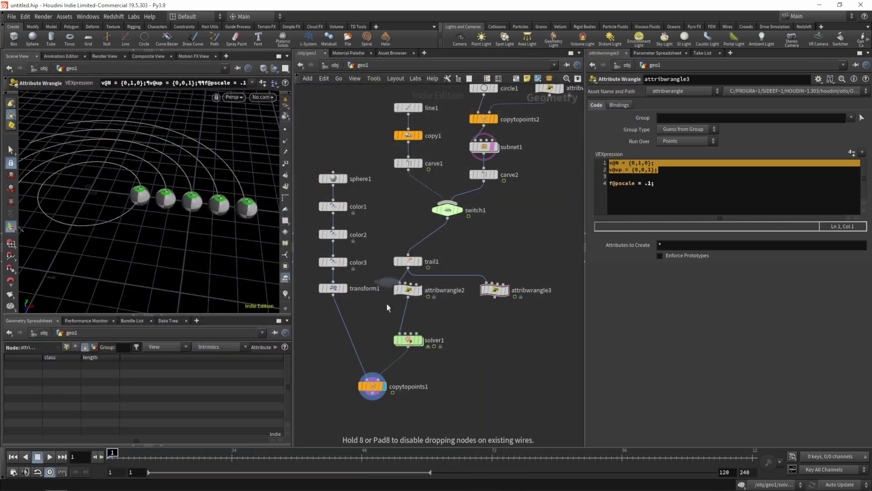
pyautogui.click(406, 313)
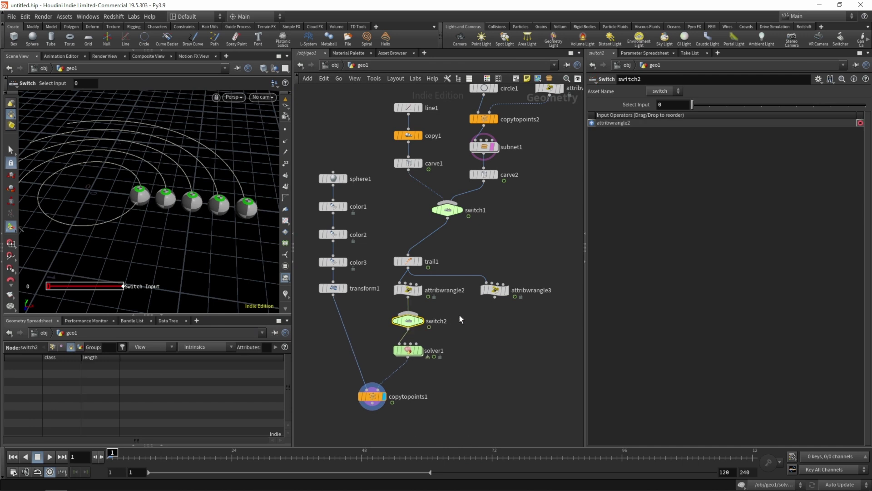
pyautogui.moveTo(496, 297); pyautogui.dragTo(408, 313)
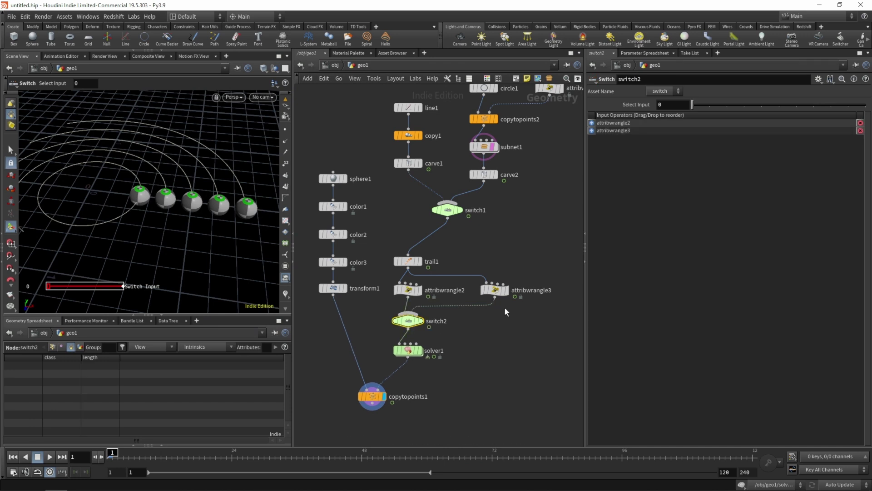
pyautogui.click(663, 105)
pyautogui.write('1')
pyautogui.press('Return')
pyautogui.click(495, 289)
pyautogui.moveTo(629, 163); pyautogui.dragTo(652, 163)
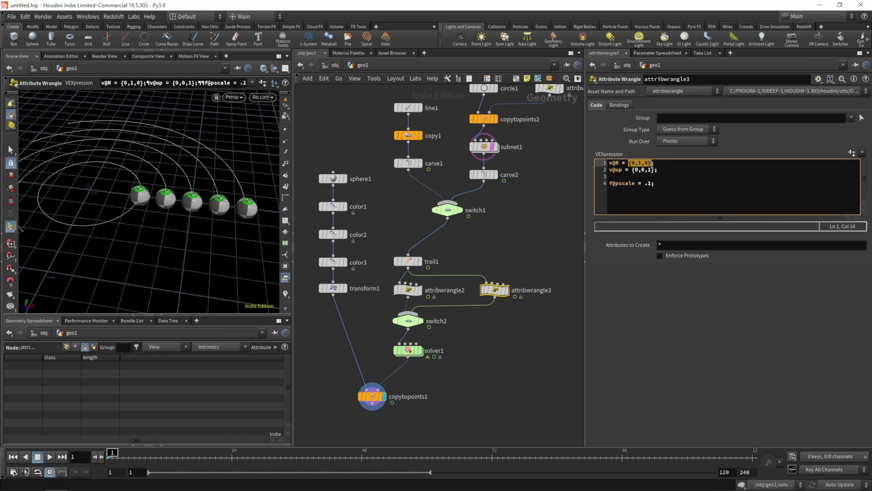
# Step: Open the Houdini Help Browser as a pane tab beside the network
pyautogui.click(226, 55)
pyautogui.moveTo(254, 75)
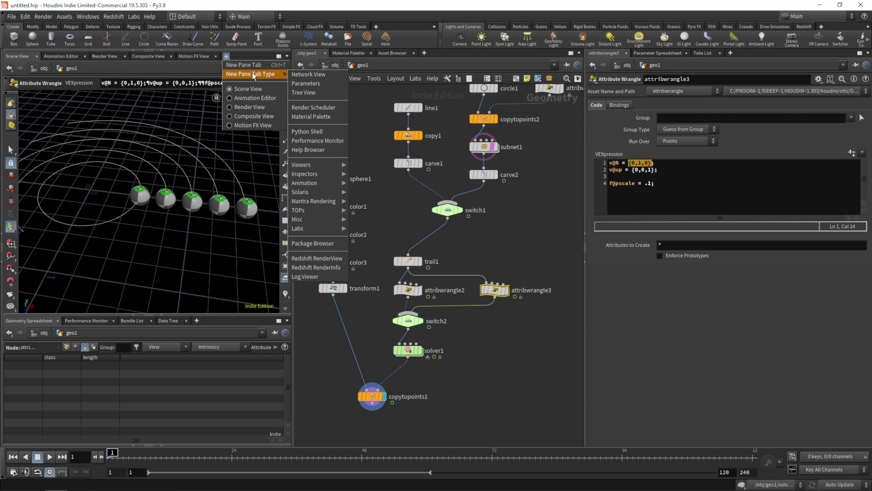
pyautogui.click(287, 125)
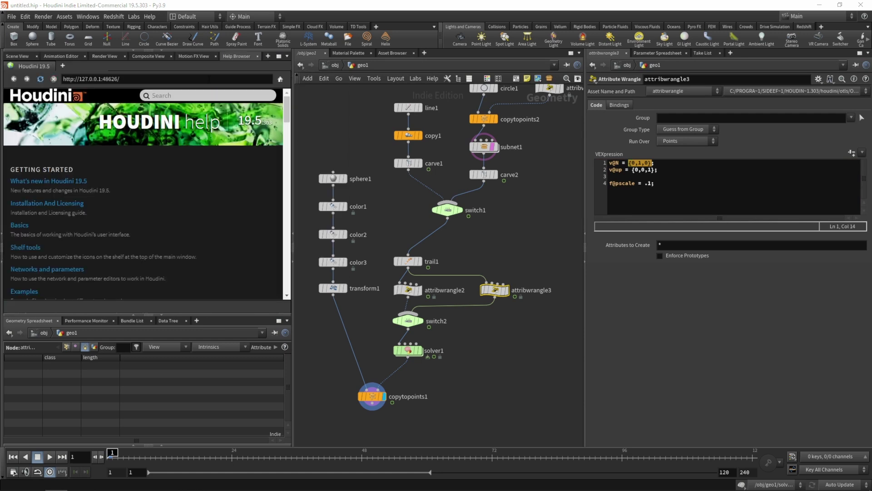
# Step: Search the help for 'sample_sphere' and open the sample_sphere_uniform VEX function page
pyautogui.click(184, 99)
pyautogui.write('sample')
pyautogui.press('Return')
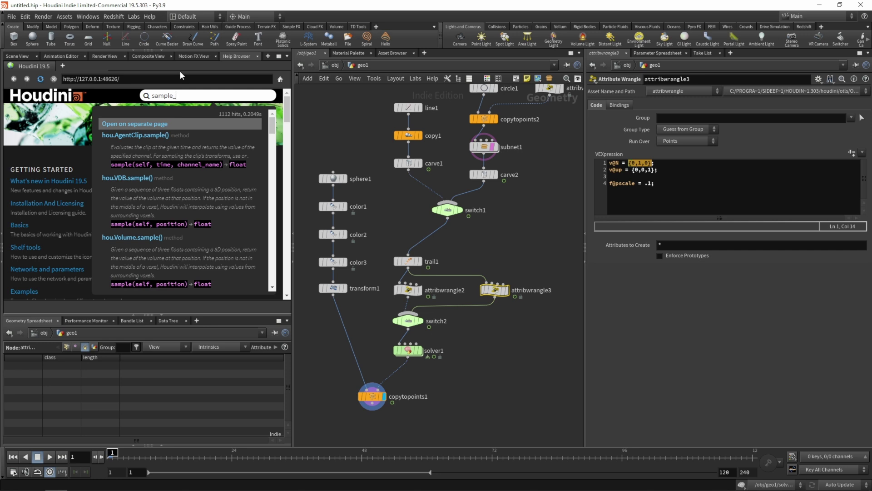
pyautogui.write('_sphere')
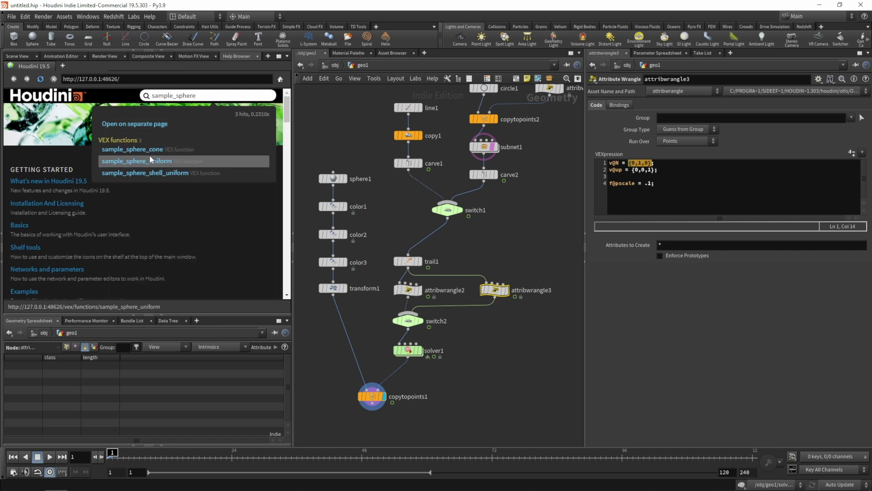
pyautogui.click(143, 162)
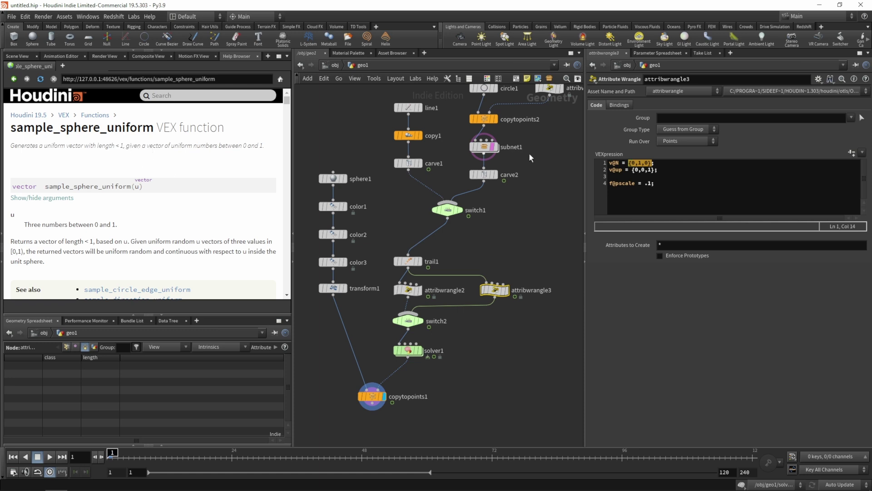
pyautogui.click(615, 163)
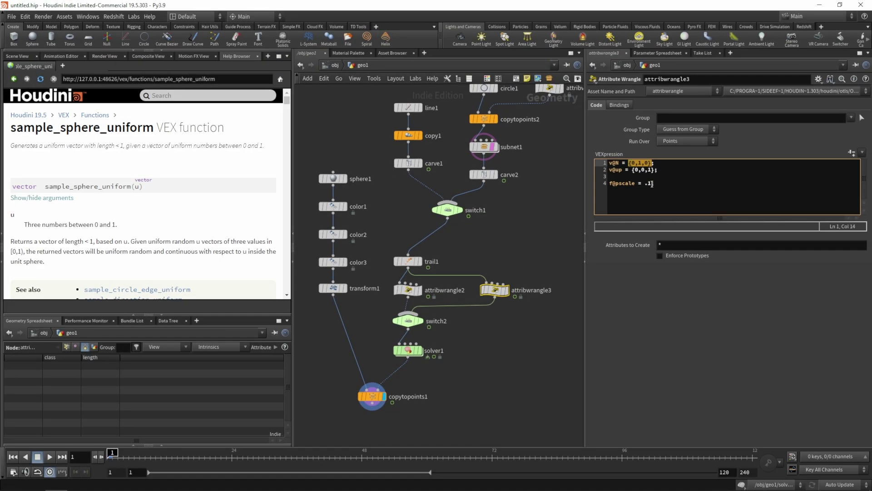
pyautogui.write('sample')
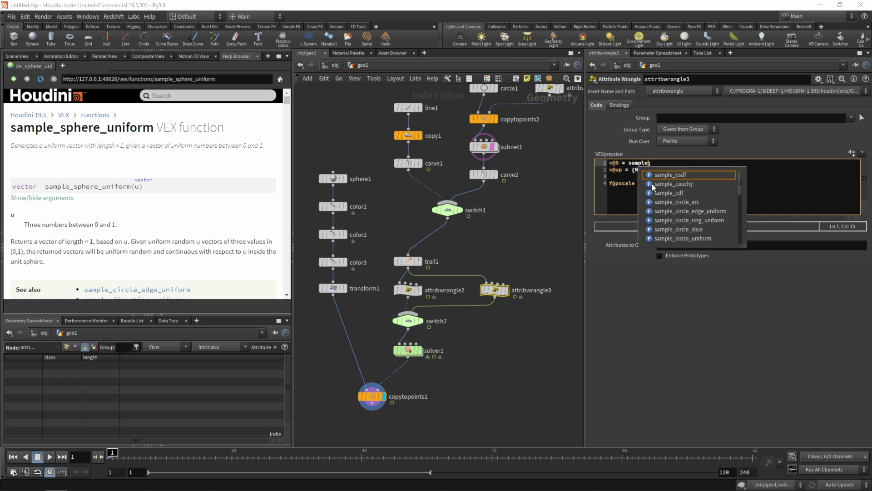
pyautogui.write('_sphere')
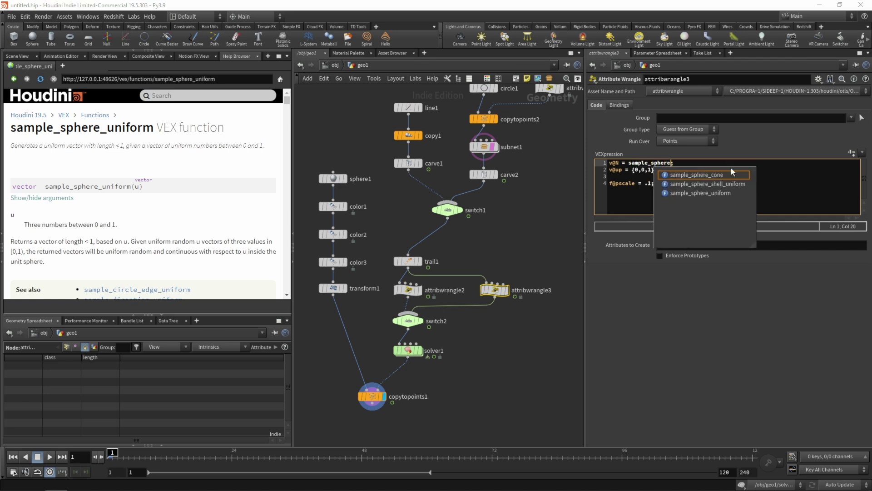
pyautogui.click(711, 193)
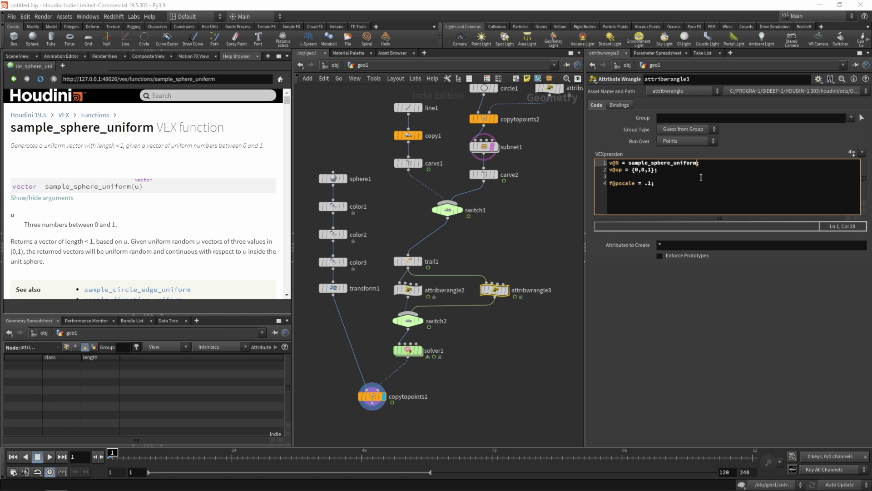
pyautogui.write('()')
pyautogui.press('BackSpace')
pyautogui.press('Left')
pyautogui.write('rand')
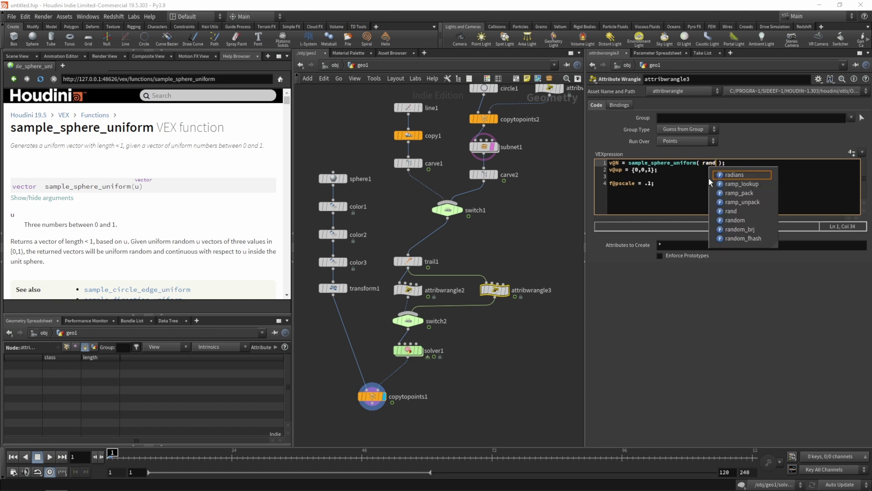
pyautogui.write('(')
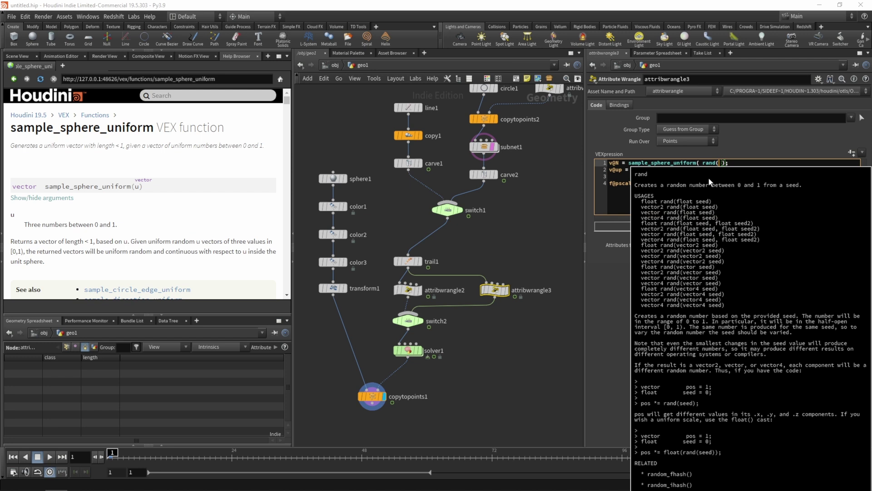
pyautogui.write('@pr')
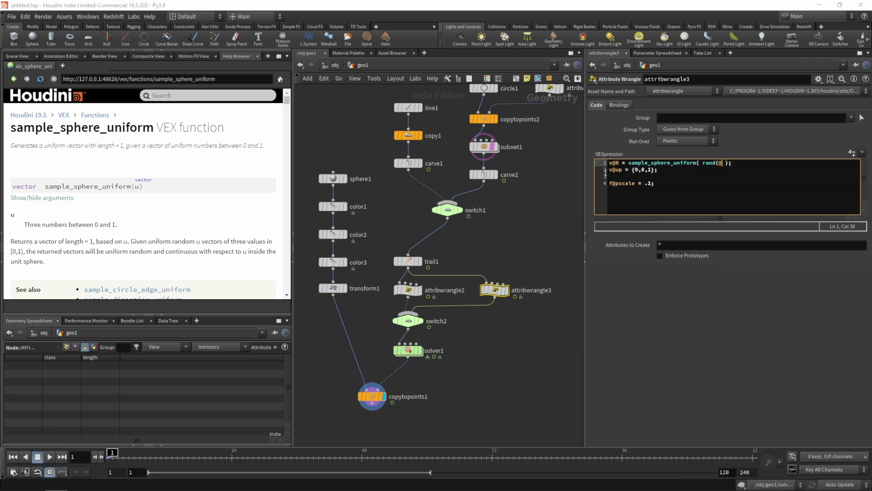
pyautogui.write('num + .537)')
# Step: Copy that expression to v@up with seed offset .314 and apply the wrangle code
pyautogui.moveTo(629, 163); pyautogui.dragTo(773, 164)
pyautogui.hotkey('ctrl', 'c')
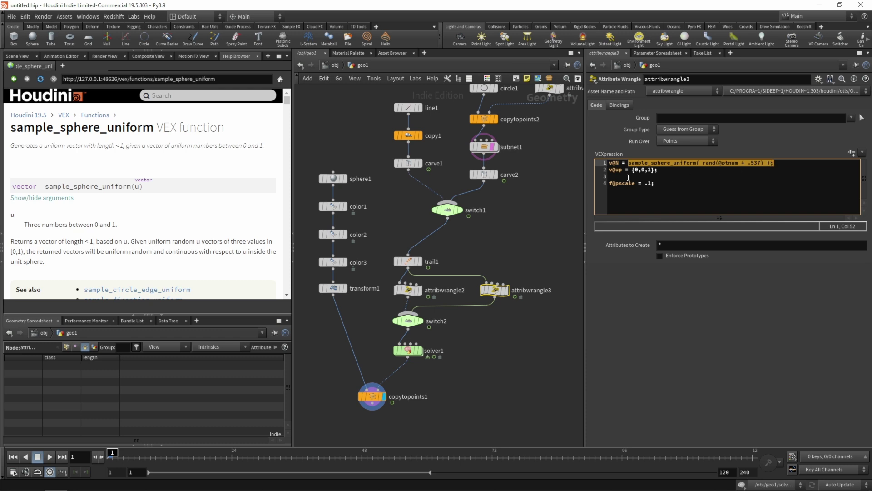
pyautogui.moveTo(631, 169); pyautogui.dragTo(659, 169)
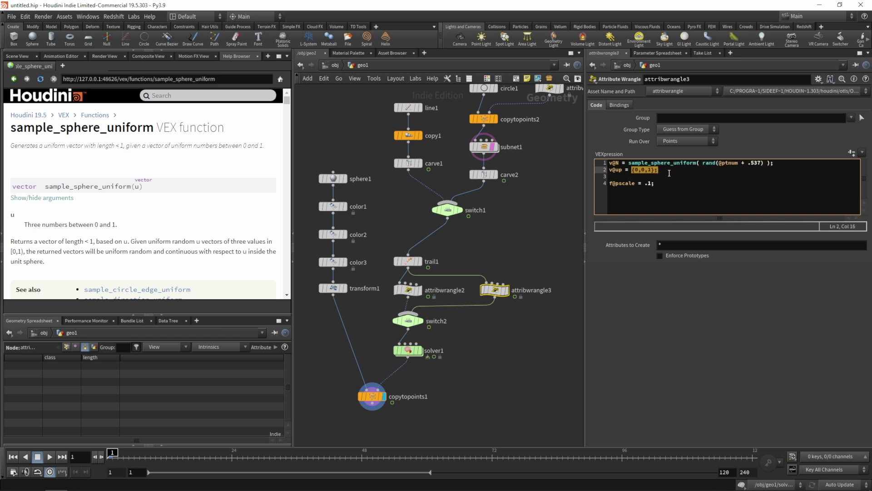
pyautogui.hotkey('ctrl', 'v')
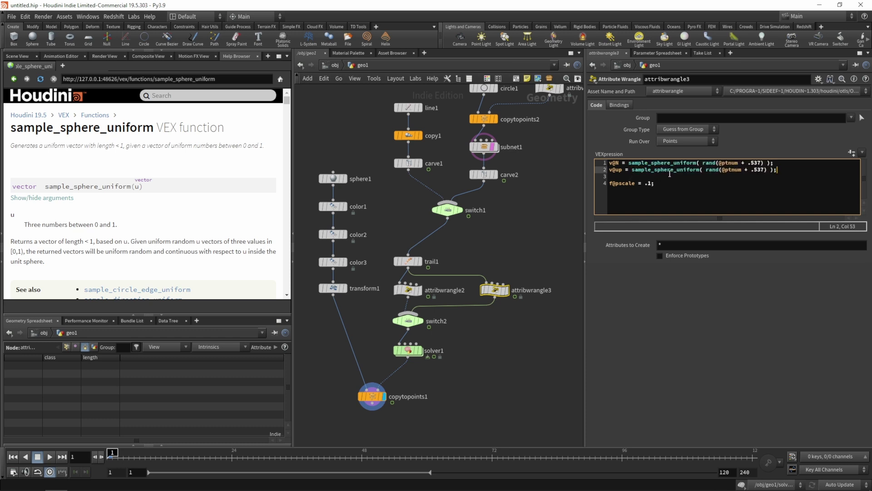
pyautogui.doubleClick(756, 170)
pyautogui.press('BackSpace')
pyautogui.write('3166')
pyautogui.press('BackSpace')
pyautogui.click(526, 219)
pyautogui.click(24, 55)
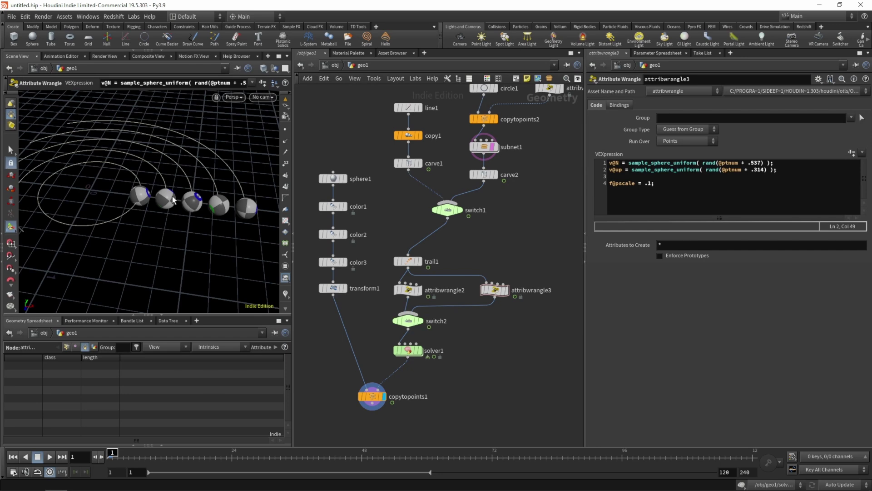
# Step: Set the display flag on attribwrangle3 and orbit to inspect the random N and up lines on the circles
pyautogui.press('Escape')
pyautogui.moveTo(179, 187); pyautogui.dragTo(136, 215)
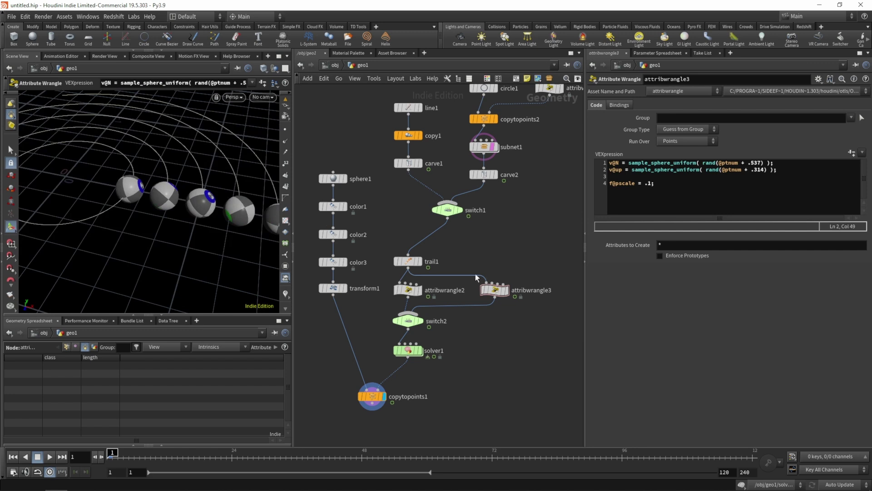
pyautogui.click(509, 291)
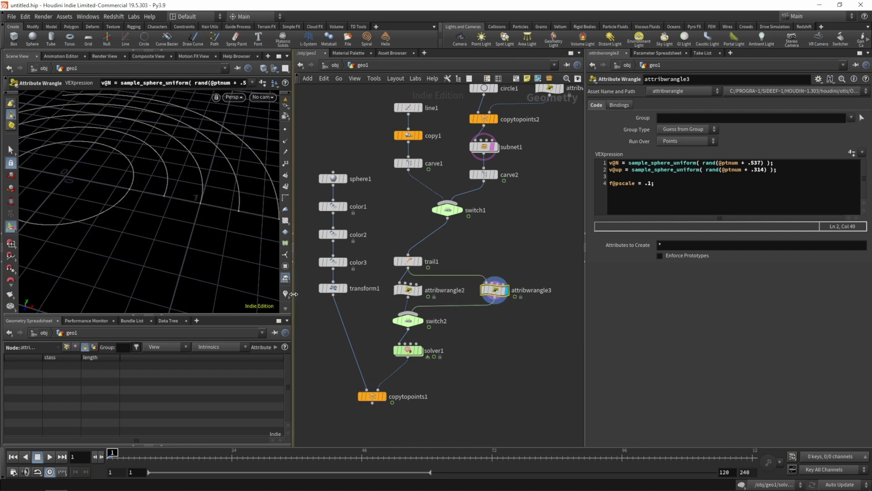
pyautogui.press('Escape')
pyautogui.moveTo(175, 196); pyautogui.dragTo(181, 214)
pyautogui.moveTo(181, 214); pyautogui.dragTo(179, 196, button='middle')
pyautogui.moveTo(178, 196); pyautogui.dragTo(126, 189)
pyautogui.press('Return')
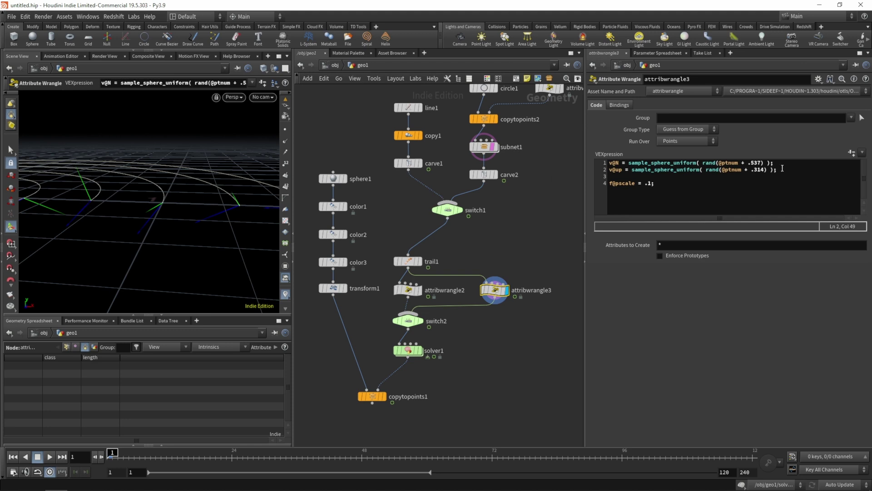
# Step: Turn the v@N and v@up lines into local 'vector N' and 'vector up' declarations
pyautogui.moveTo(625, 163); pyautogui.dragTo(606, 161)
pyautogui.write('vector ')
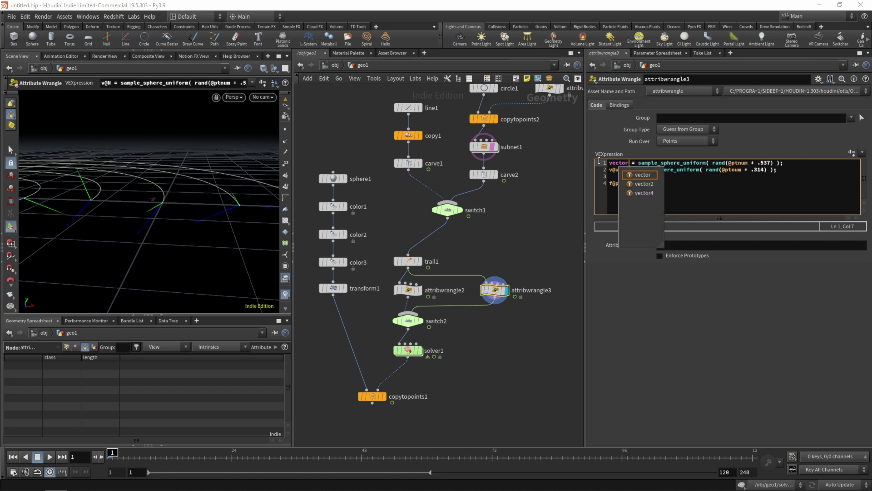
pyautogui.write('N')
pyautogui.moveTo(623, 170); pyautogui.dragTo(606, 170)
pyautogui.write('vect')
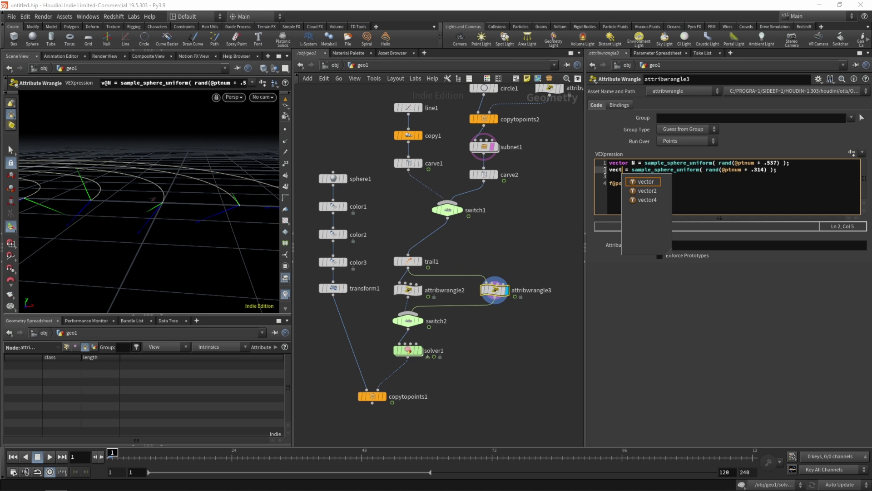
pyautogui.write('or up')
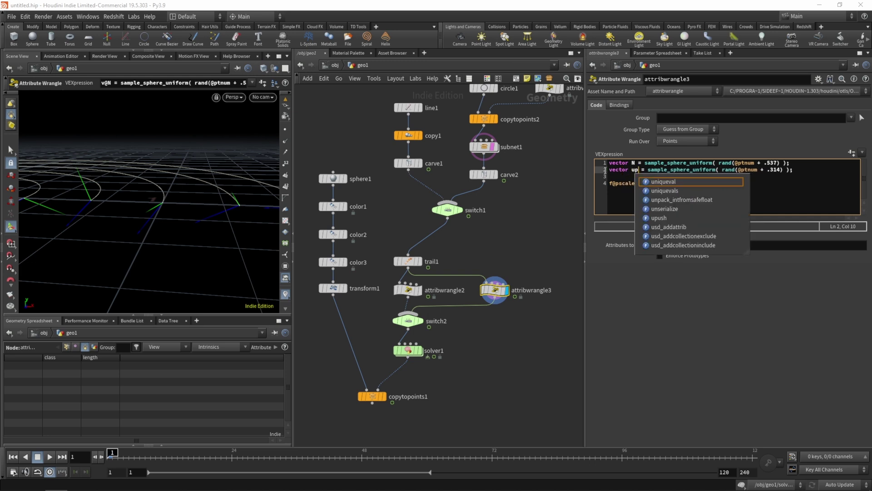
pyautogui.click(620, 176)
# Step: Add the lines v@N = N; and v@up = cross(N, cross(N, up)); below the declarations
pyautogui.press('Return')
pyautogui.press('Return')
pyautogui.press('Up')
pyautogui.write('v@N')
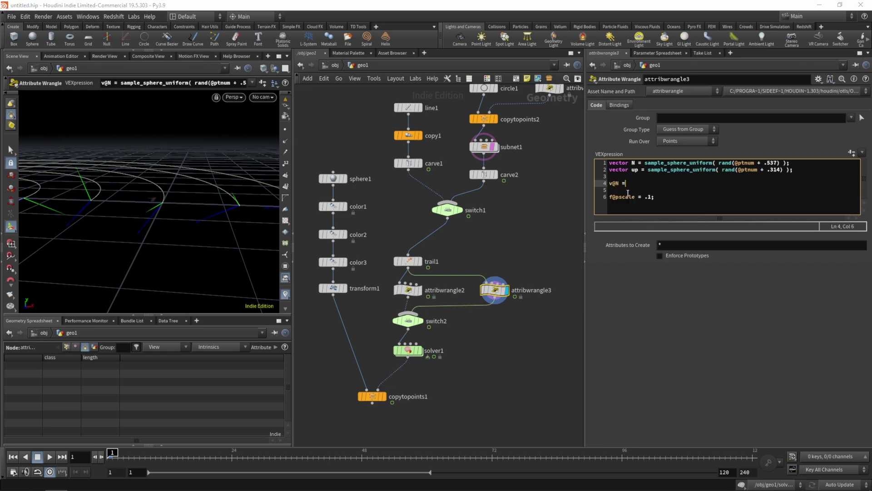
pyautogui.write(' = N;')
pyautogui.press('Return')
pyautogui.write('v@u')
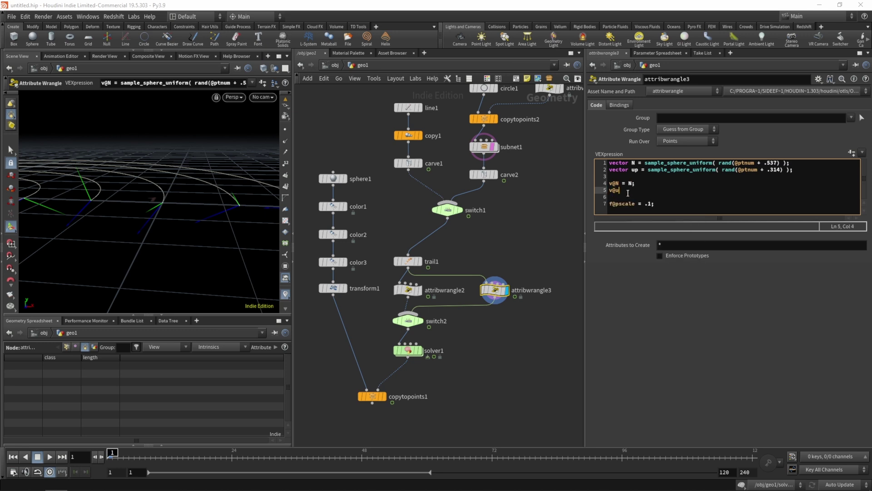
pyautogui.write('p = c')
pyautogui.write('ross(N,')
pyautogui.press('BackSpace')
pyautogui.write('cr')
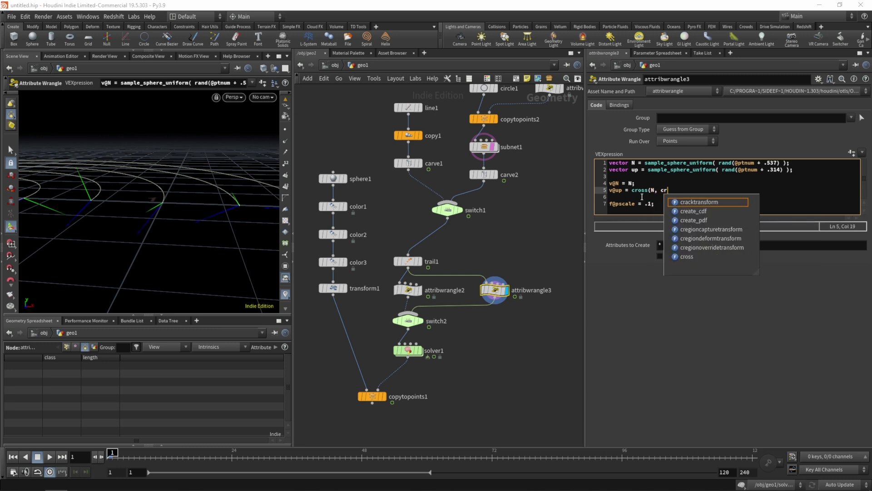
pyautogui.write('oss(')
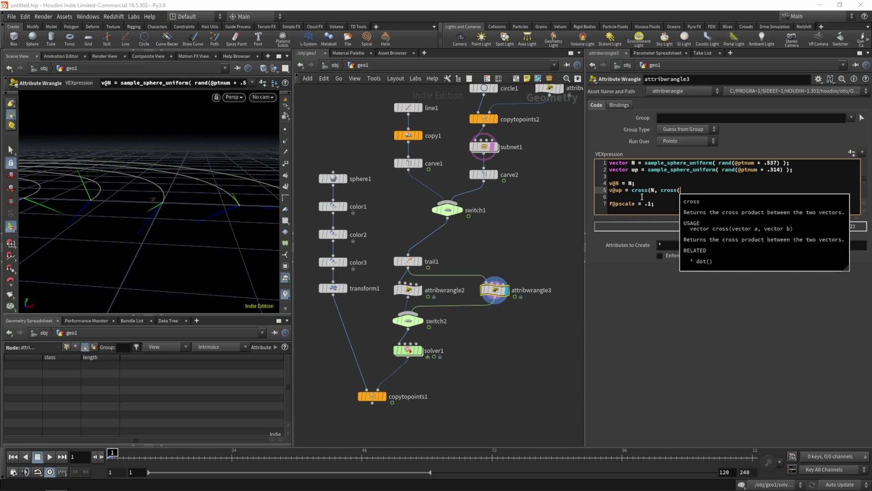
pyautogui.write('N, up))')
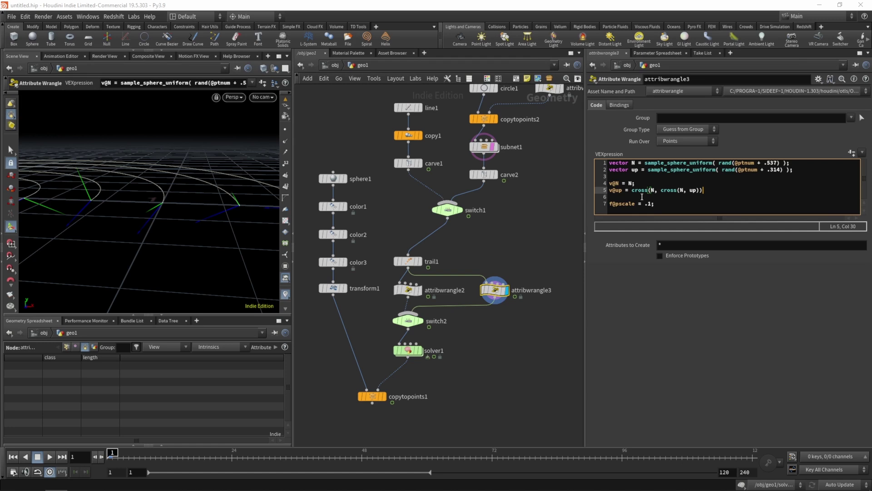
pyautogui.write(';')
# Step: Apply the cross-product code, orbit to check it, and discard a misplaced normalize on the up line
pyautogui.click(532, 221)
pyautogui.press('Escape')
pyautogui.moveTo(248, 199); pyautogui.dragTo(233, 271)
pyautogui.click(633, 191)
pyautogui.write('normalize(')
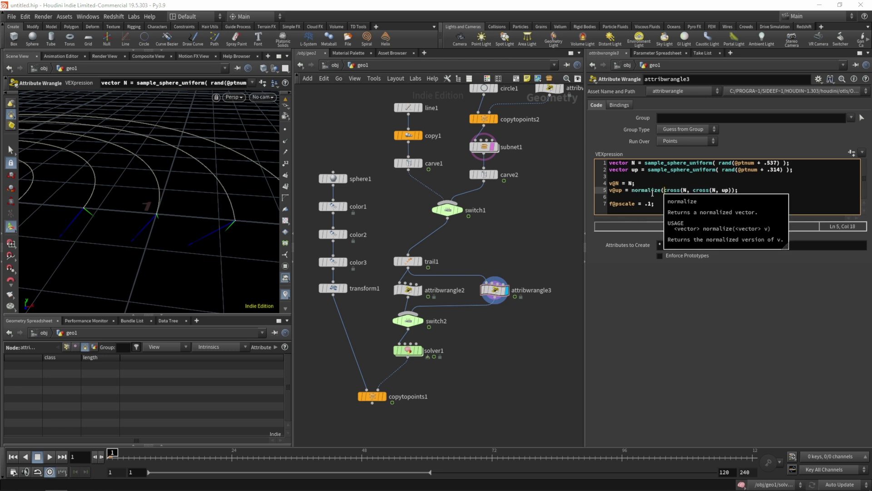
pyautogui.moveTo(632, 191); pyautogui.dragTo(661, 189)
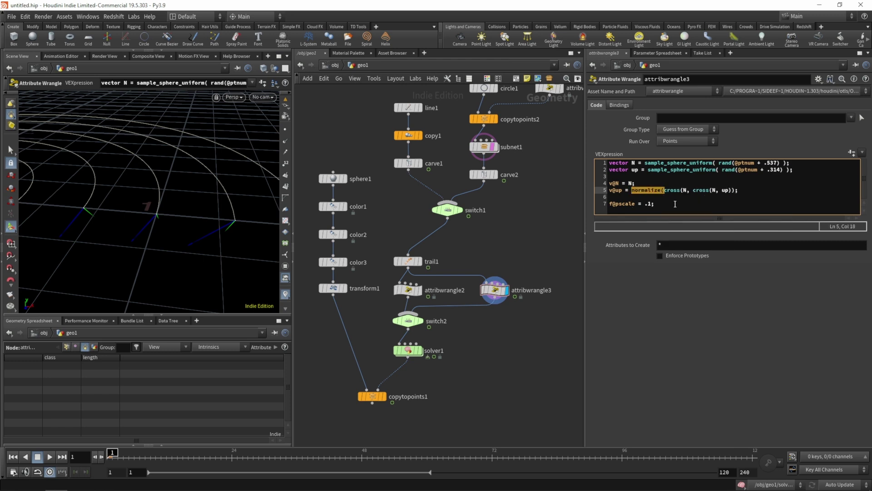
pyautogui.press('BackSpace')
# Step: Wrap both sample_sphere_uniform expressions for N and up in normalize() and orbit to a low angle
pyautogui.click(644, 163)
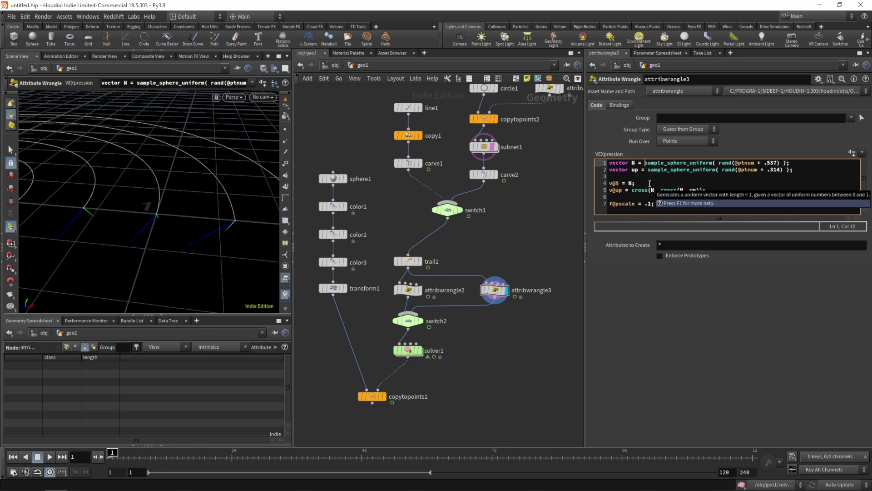
pyautogui.write('normalize(')
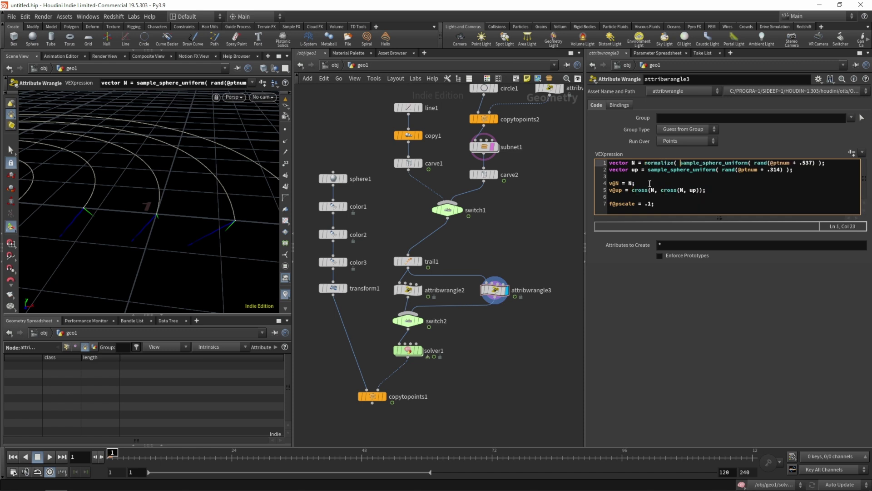
pyautogui.click(823, 165)
pyautogui.write(')')
pyautogui.click(648, 169)
pyautogui.write('normalize')
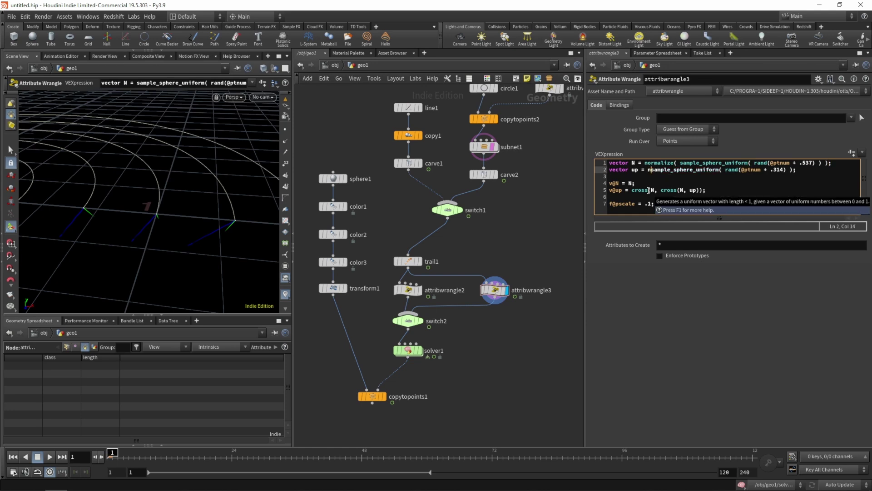
pyautogui.write('(')
pyautogui.click(823, 170)
pyautogui.write(') )')
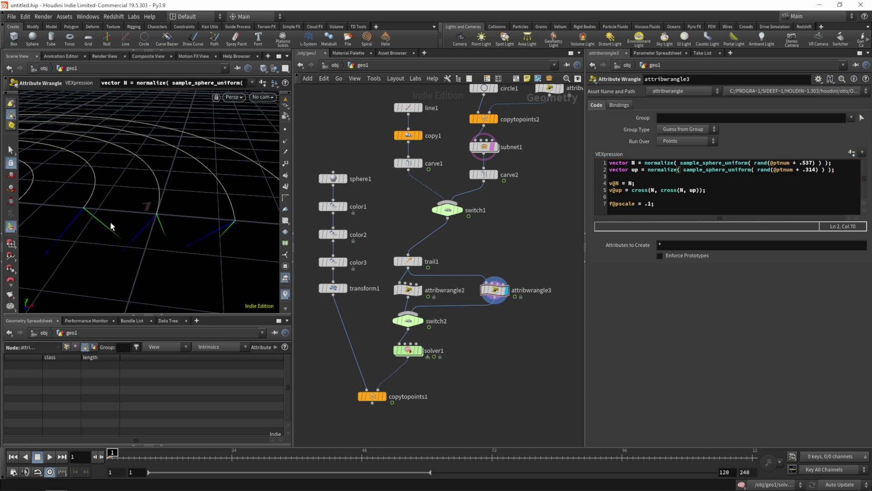
pyautogui.press('Escape')
pyautogui.moveTo(175, 235); pyautogui.dragTo(200, 222)
# Step: Display copytopoints1's spheres on the curves with point normals hidden
pyautogui.press('Return')
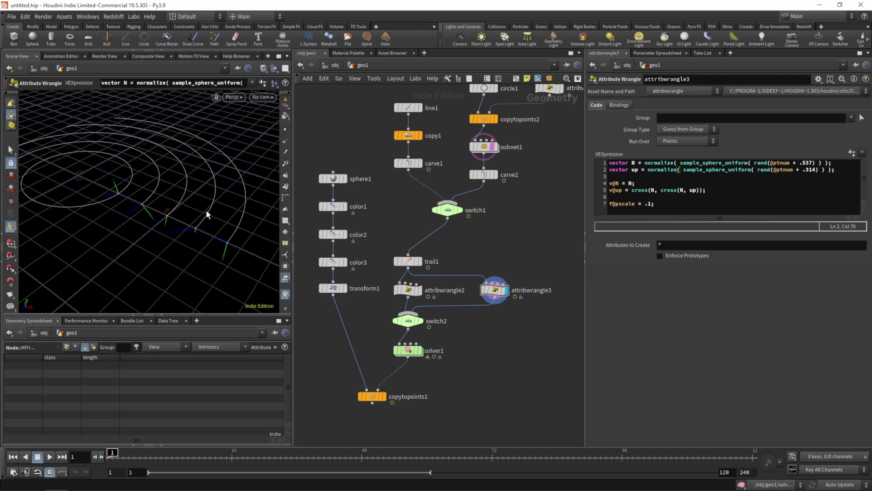
pyautogui.click(384, 396)
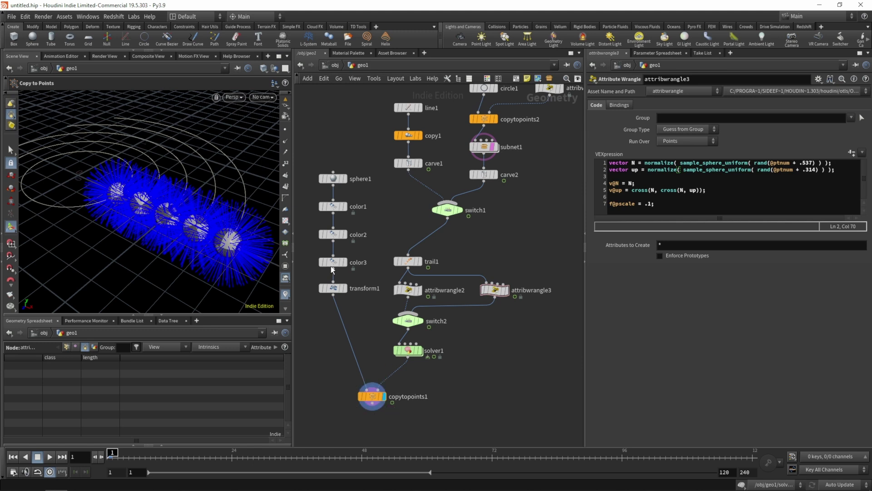
pyautogui.click(285, 296)
pyautogui.moveTo(381, 413); pyautogui.dragTo(382, 412)
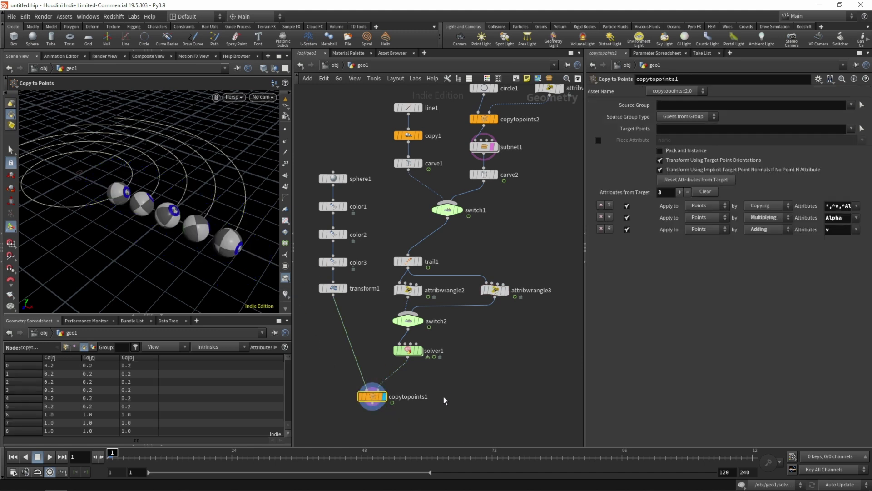
pyautogui.click(356, 363)
# Step: Select solver1 and play the rolling simulation, stopping at frame 57
pyautogui.click(407, 350)
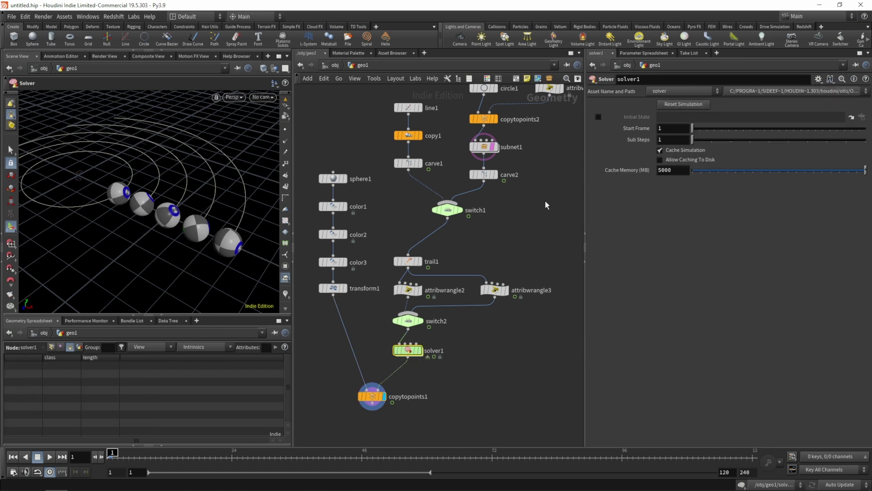
pyautogui.press('Up')
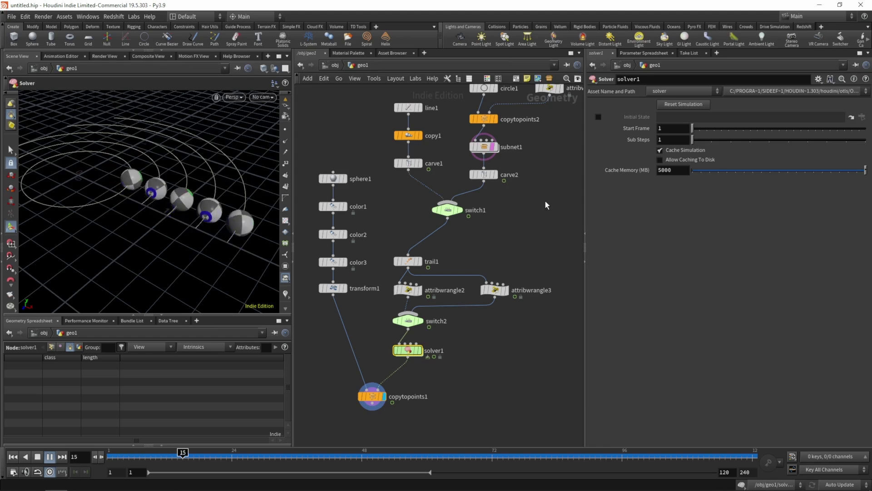
pyautogui.press('Up')
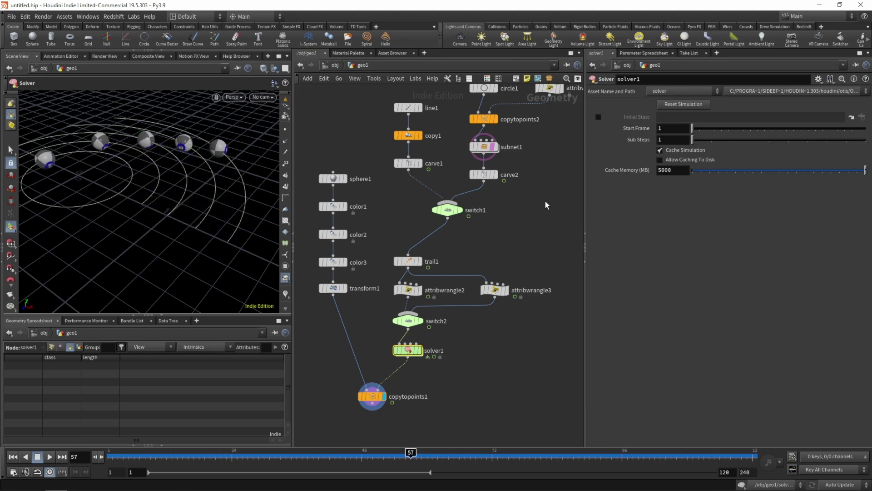
# Step: Return to frame 1, display switch2 with point vectors shown, and scrub the timeline
pyautogui.hotkey('ctrl', 'Up')
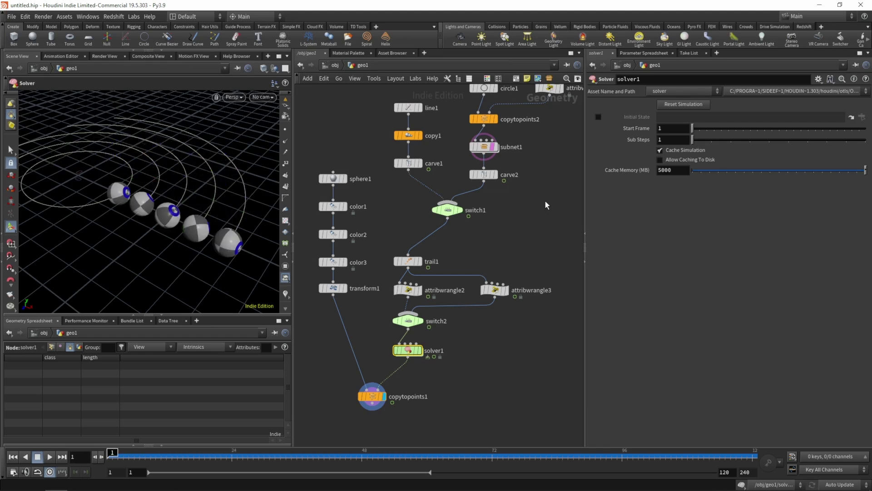
pyautogui.click(422, 320)
pyautogui.press('Up')
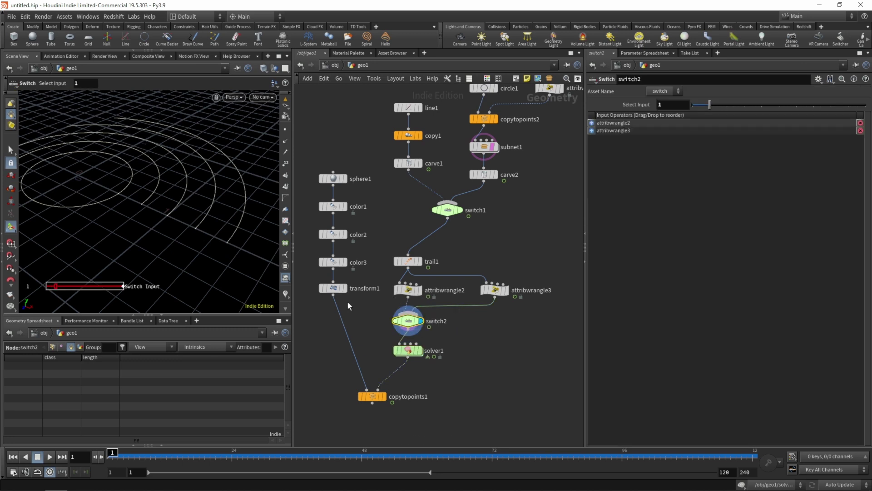
pyautogui.click(284, 295)
pyautogui.moveTo(113, 454); pyautogui.dragTo(87, 443)
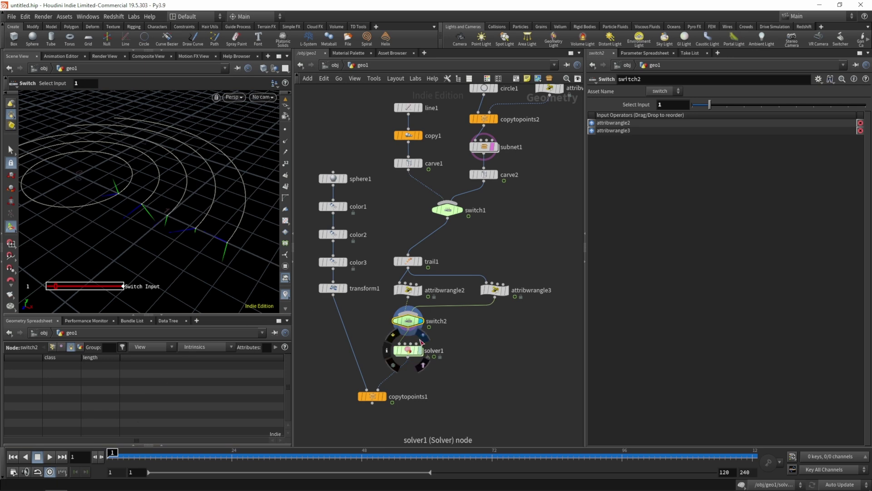
# Step: Dive into solver1 and review attribwrangle1's N and up lookups, distance calculation and rotation axis
pyautogui.click(411, 351)
pyautogui.doubleClick(408, 350)
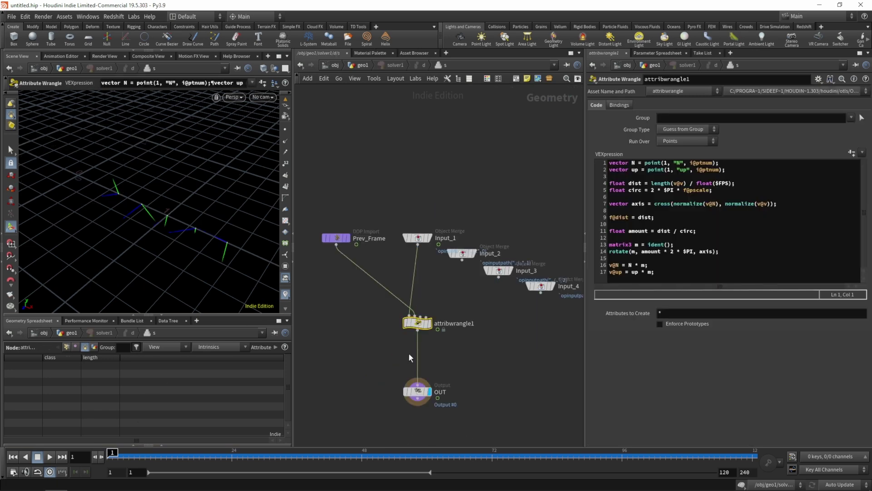
pyautogui.click(677, 164)
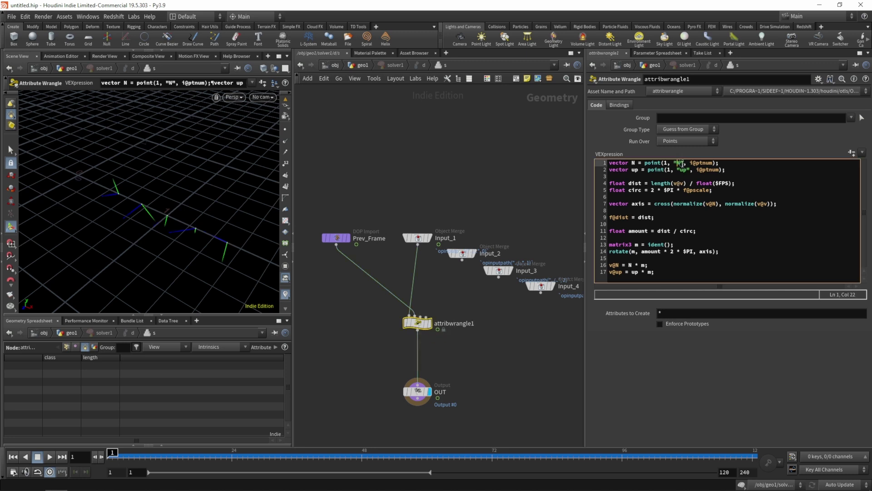
pyautogui.doubleClick(682, 170)
pyautogui.moveTo(651, 184); pyautogui.dragTo(737, 185)
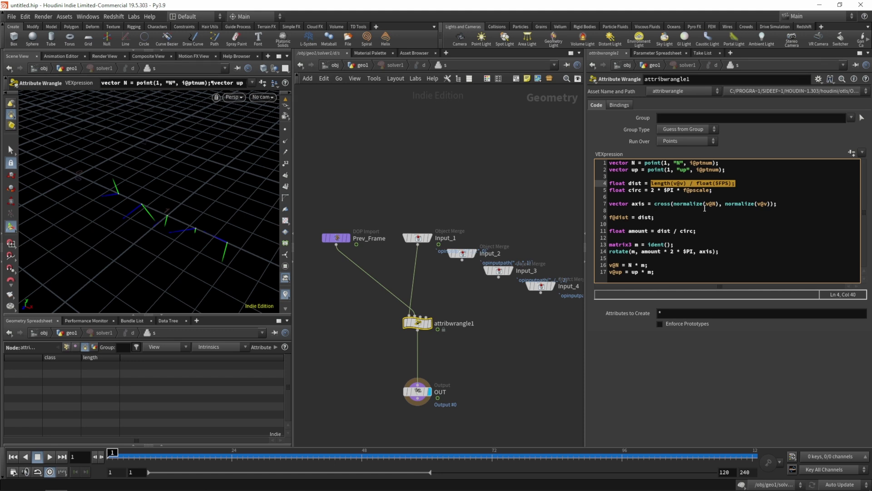
pyautogui.moveTo(705, 204)
pyautogui.mouseDown()
pyautogui.moveTo(712, 204)
pyautogui.moveTo(706, 204)
pyautogui.mouseUp()
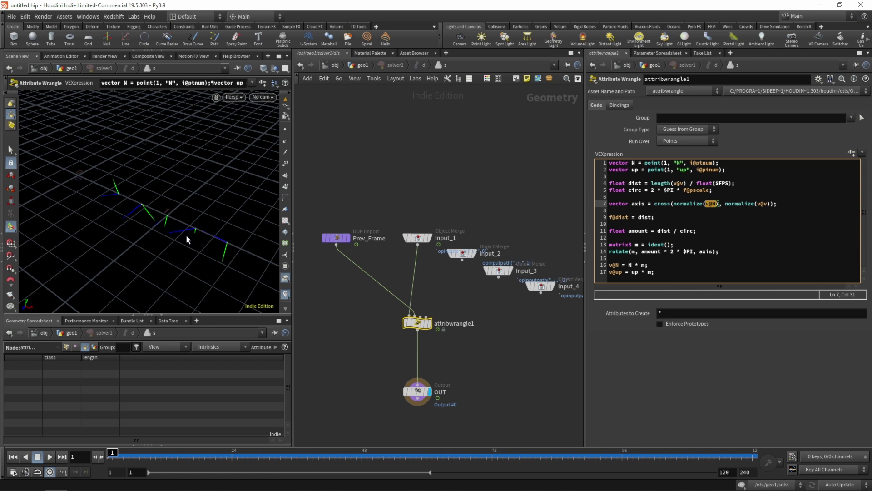
pyautogui.click(722, 204)
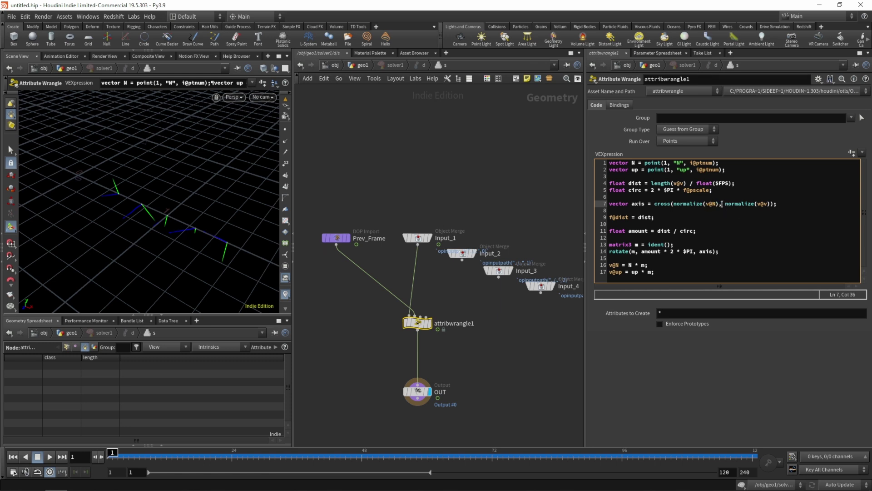
pyautogui.click(485, 194)
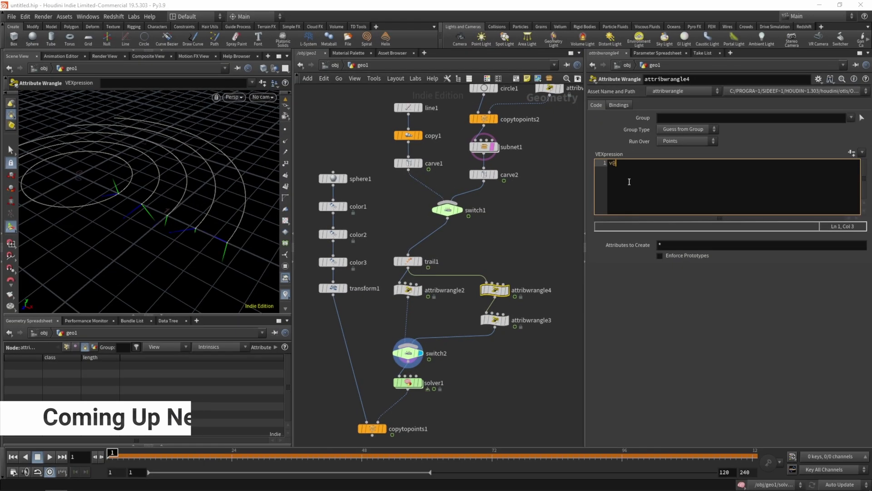
# Step: Type 's{0, 1, 0};' after v@N = in the new attribwrangle4's code
pyautogui.write('sN =')
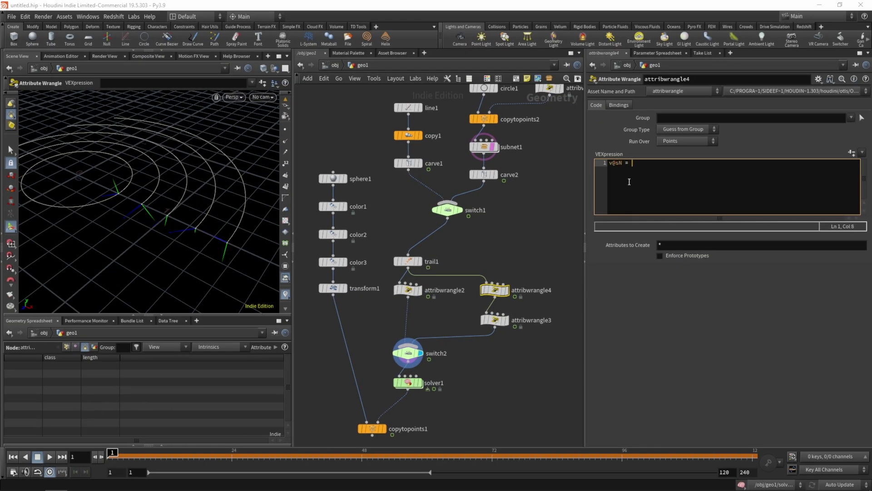
pyautogui.write('{0, 1, 0};')
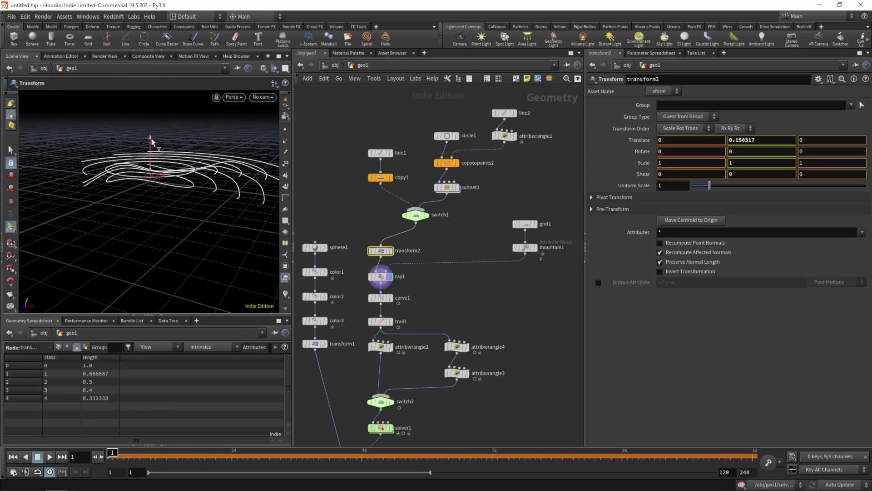